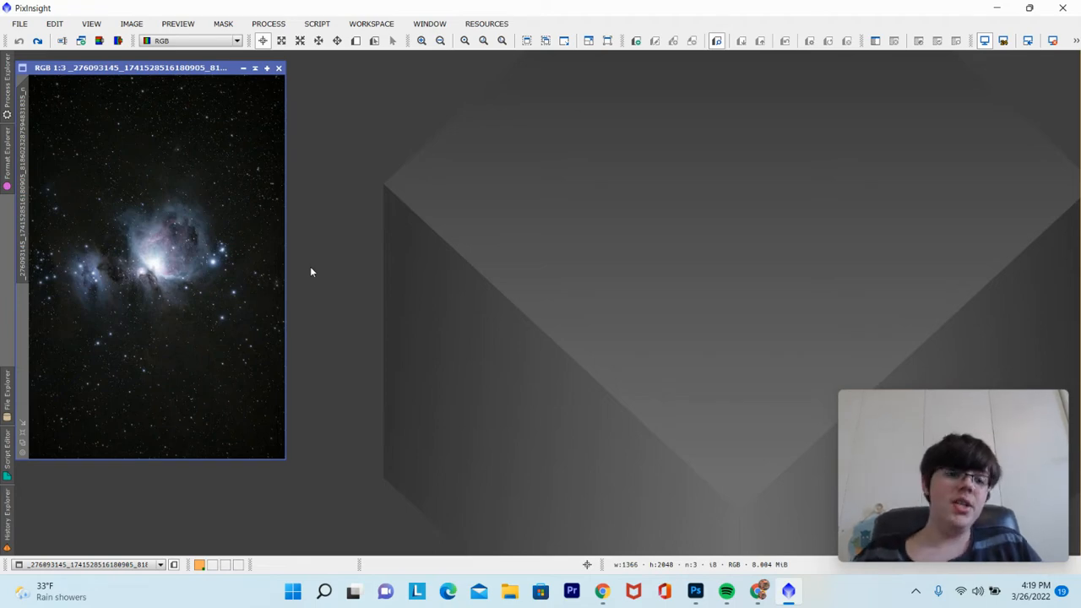
Zoom the Orion nebula image to fit its window and place it near the workspace's upper centre.
drag(158, 67, 615, 128)
right_click(507, 237)
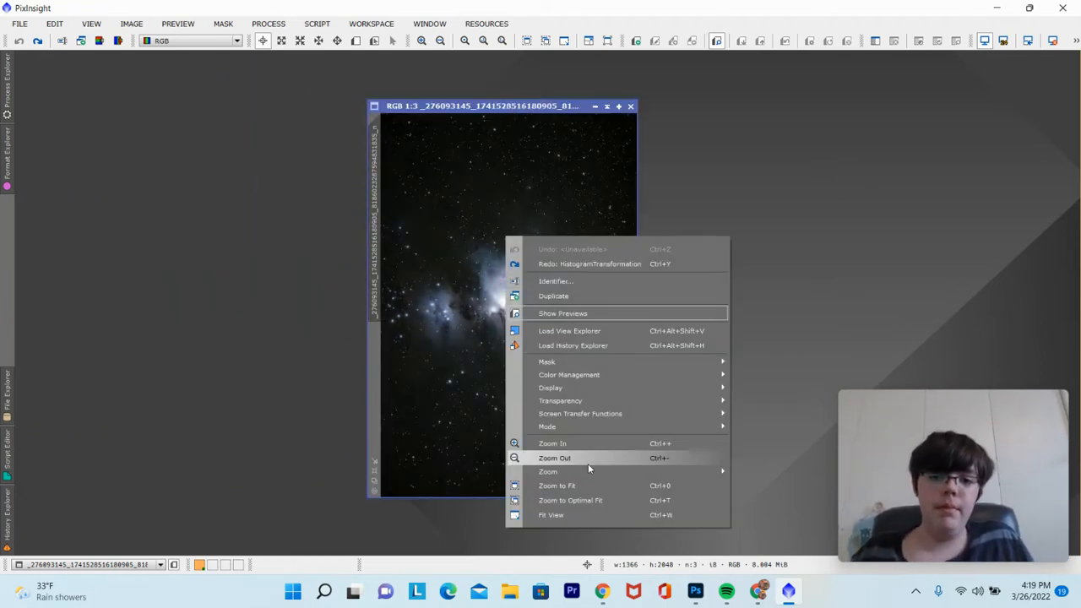
click(595, 484)
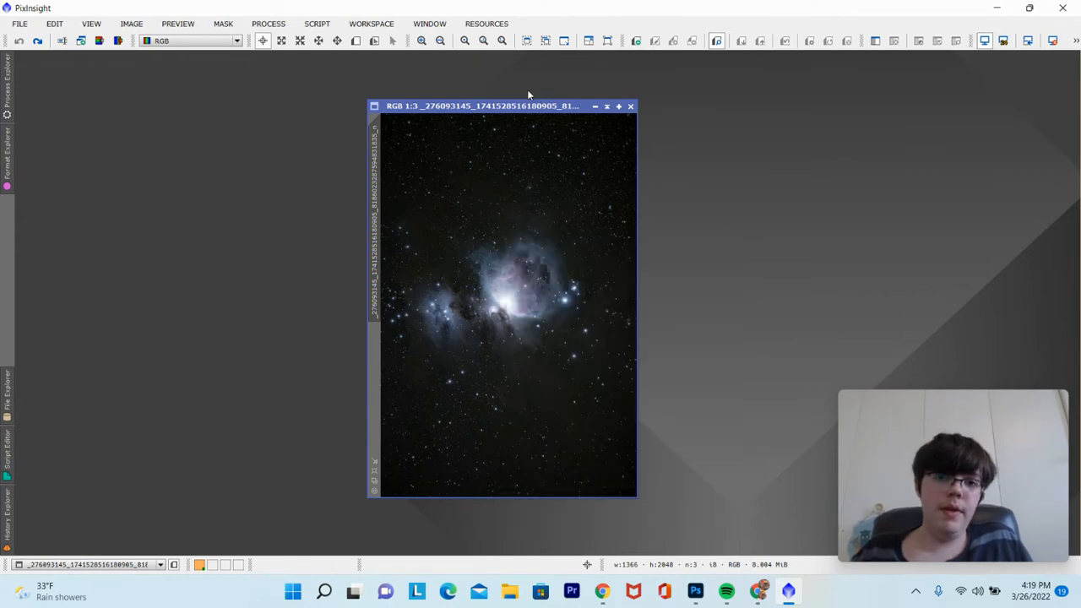
drag(532, 107, 409, 59)
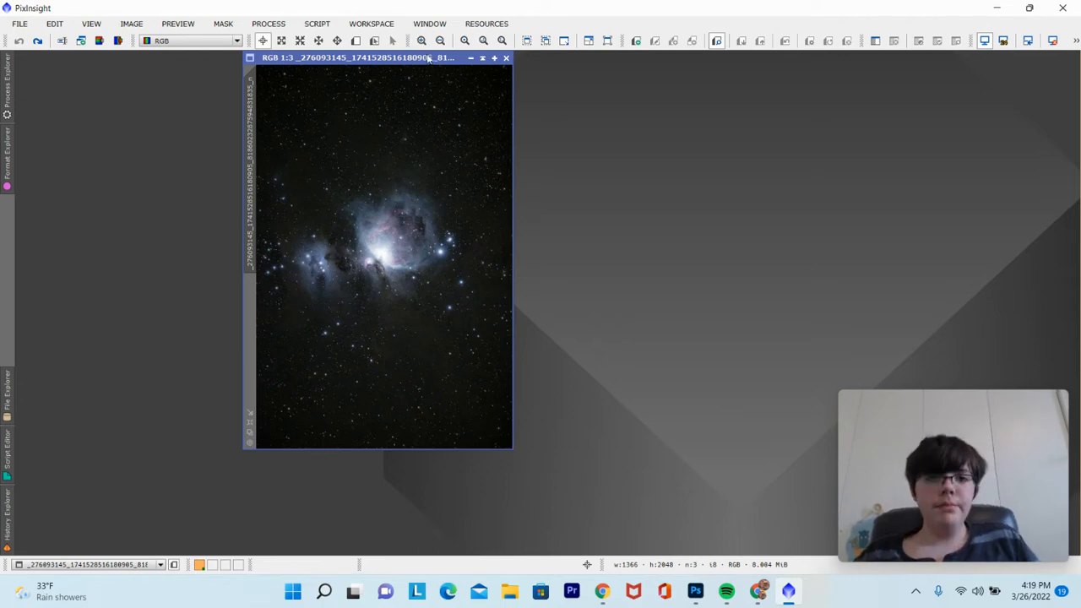
drag(429, 58, 425, 70)
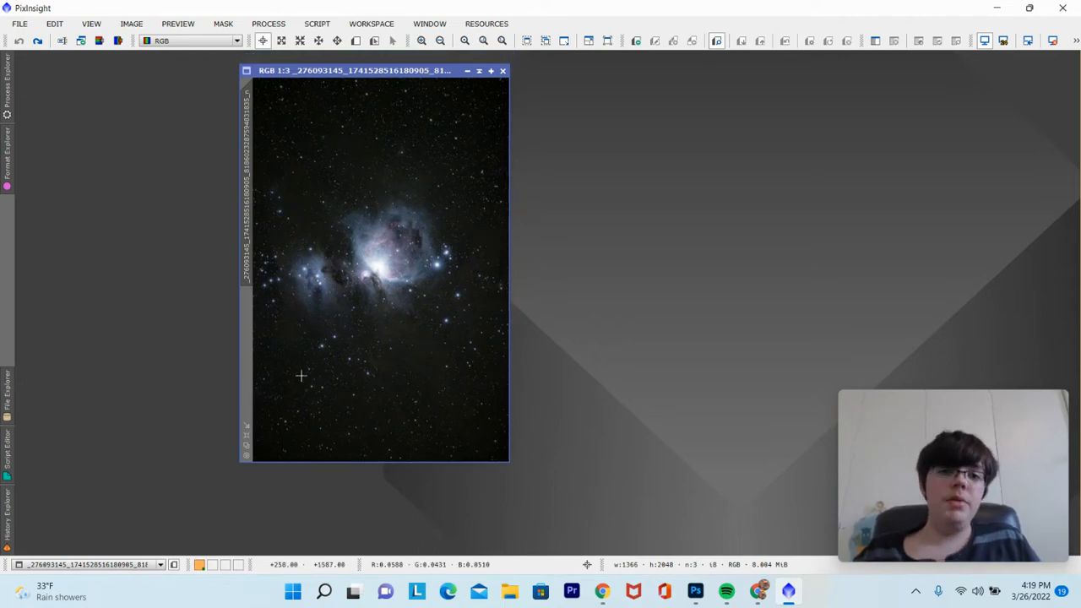
Reset HistogramTransformation, load the nebula image's histogram, and apply a stretch to it with midtones at 0.34936709.
click(259, 22)
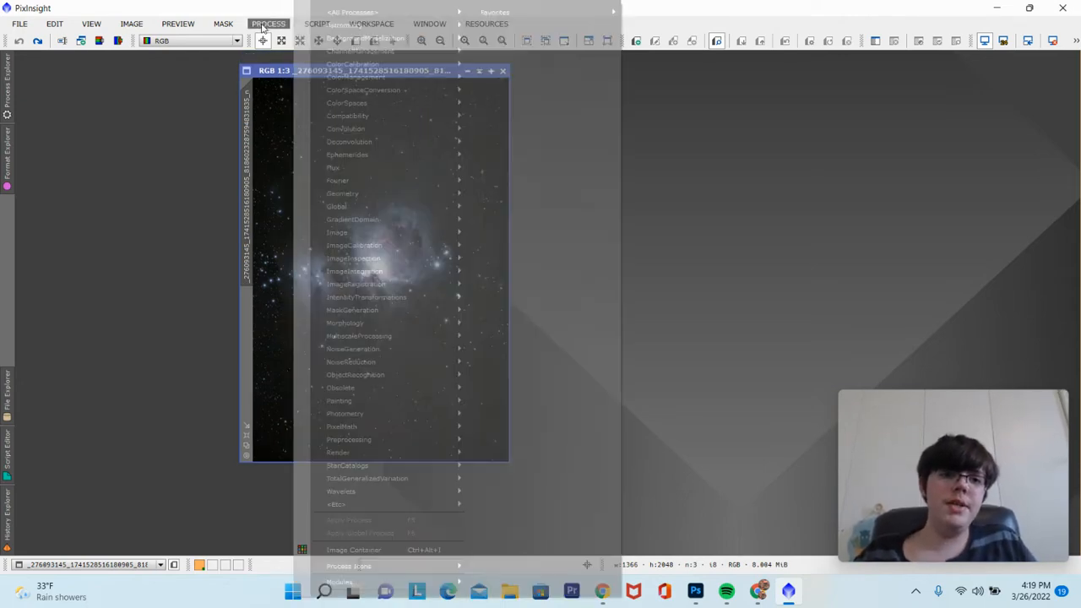
mouse_move(344, 15)
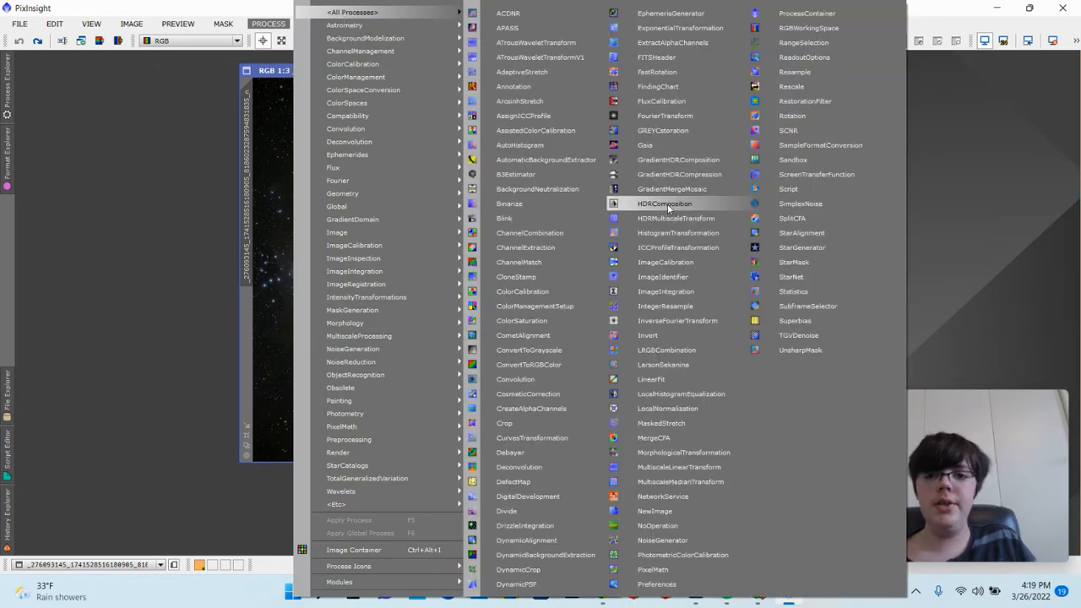
click(679, 232)
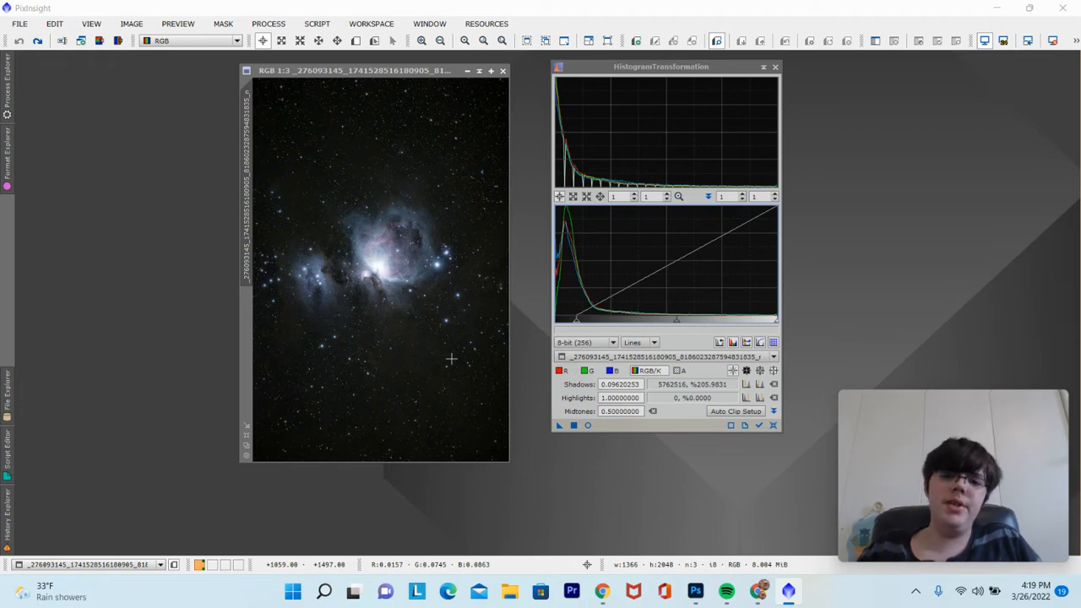
click(773, 425)
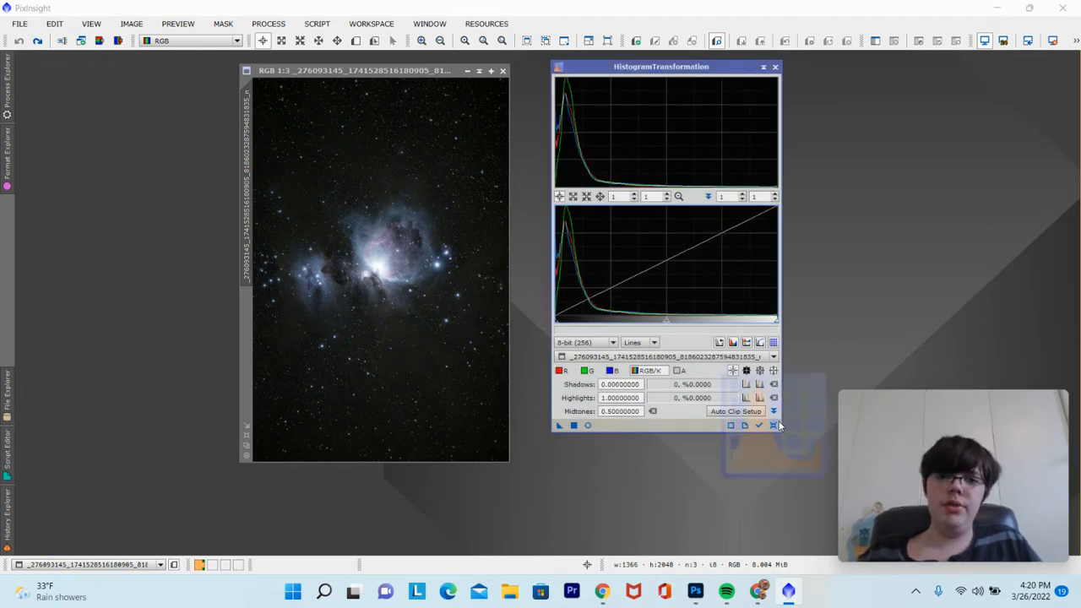
click(693, 357)
click(697, 376)
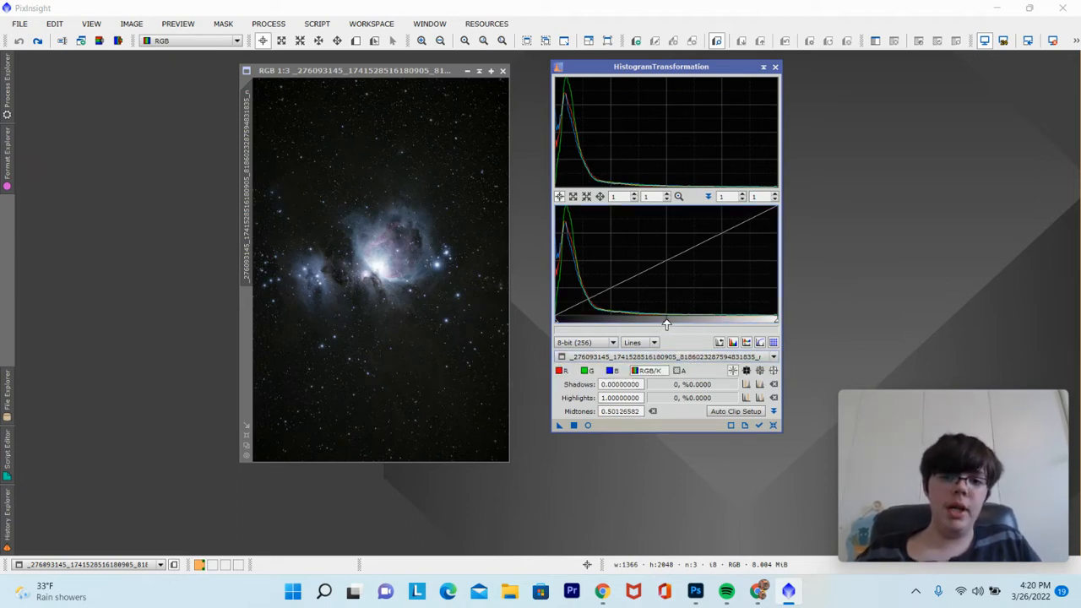
drag(666, 324, 633, 322)
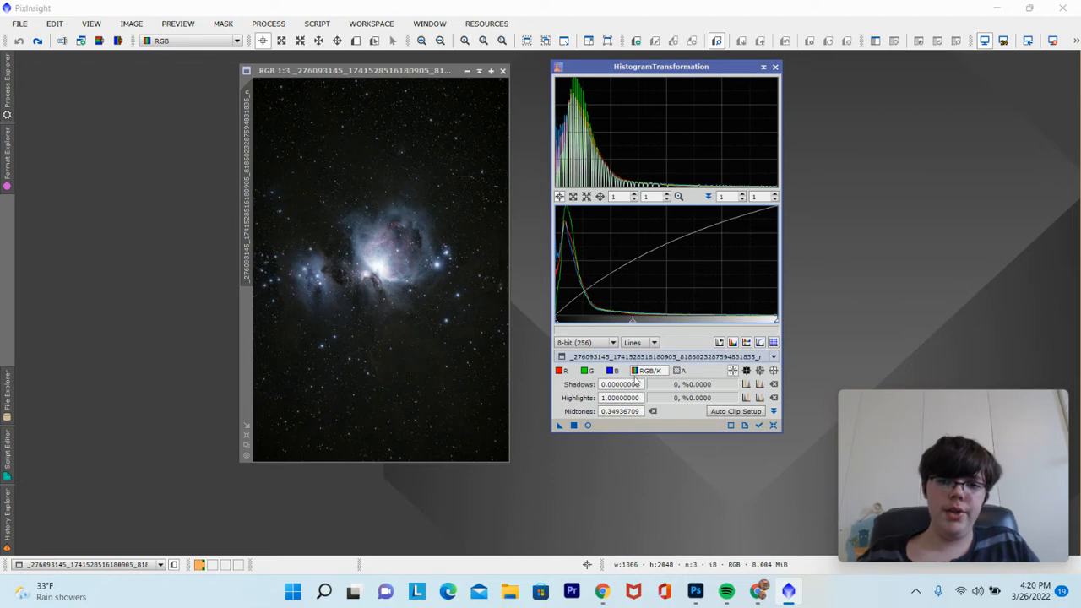
click(573, 426)
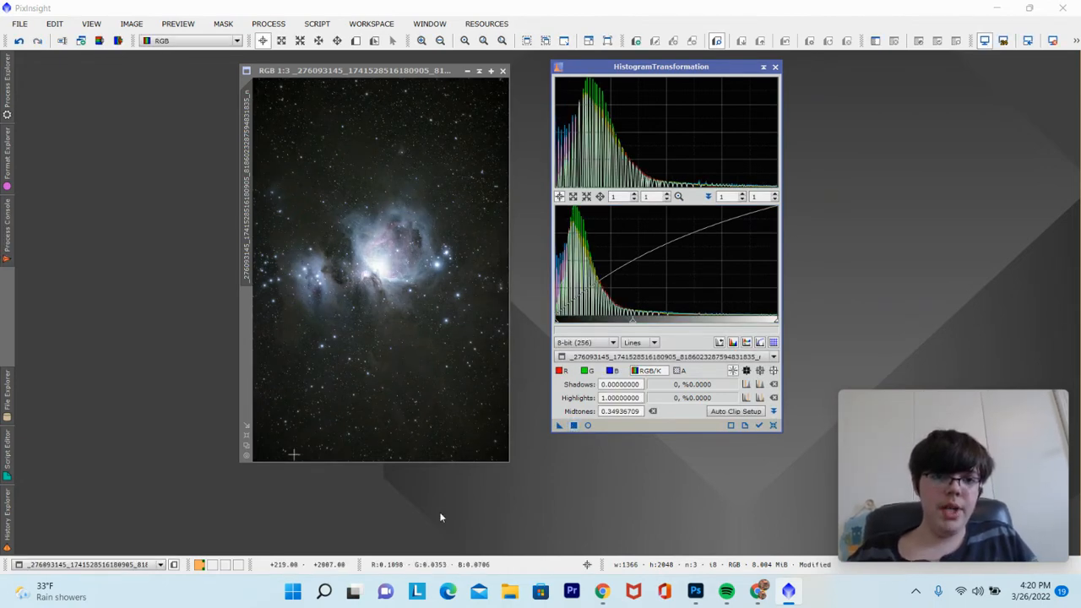
Reset the histogram settings, apply a second stretch with midtones at 0.42531646, and close HistogramTransformation.
click(773, 426)
drag(671, 328, 649, 323)
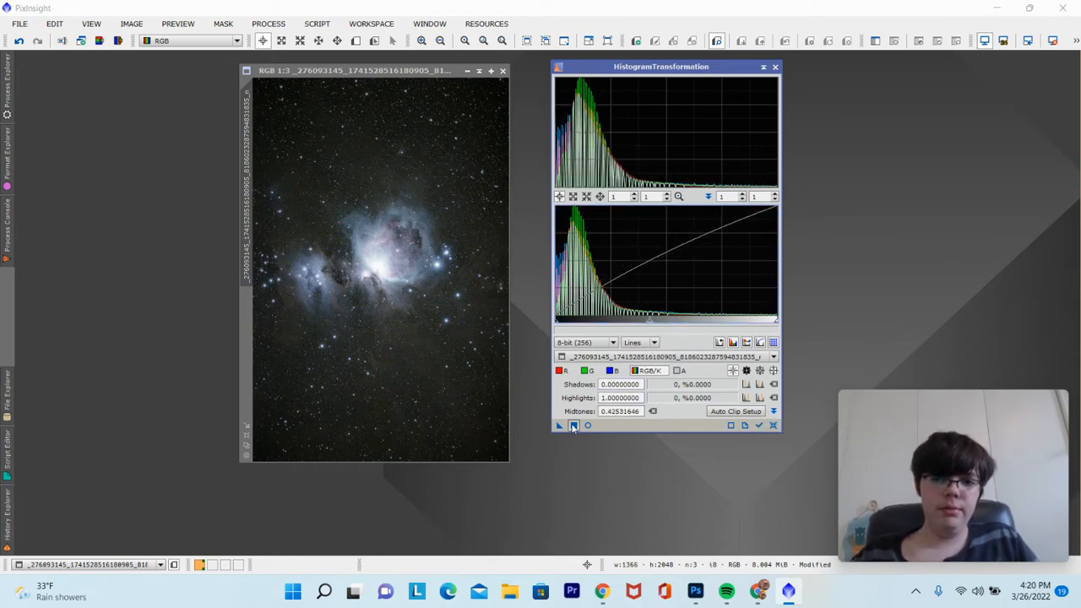
click(573, 425)
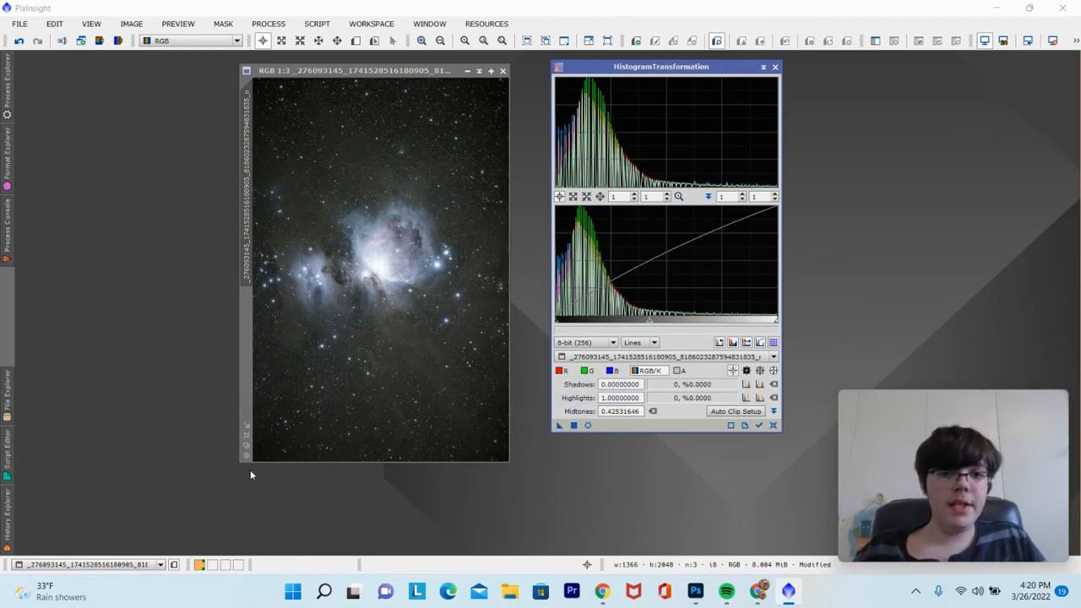
click(775, 67)
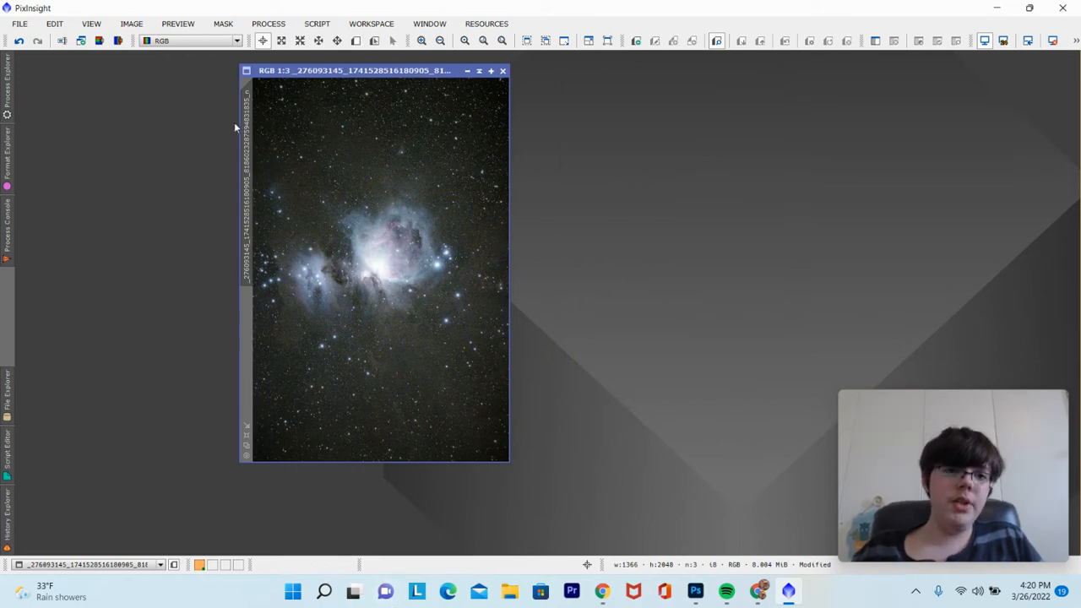
Run AutomaticBackgroundExtractor on the stretched image with Subtraction correction, then dismiss the process console.
click(263, 23)
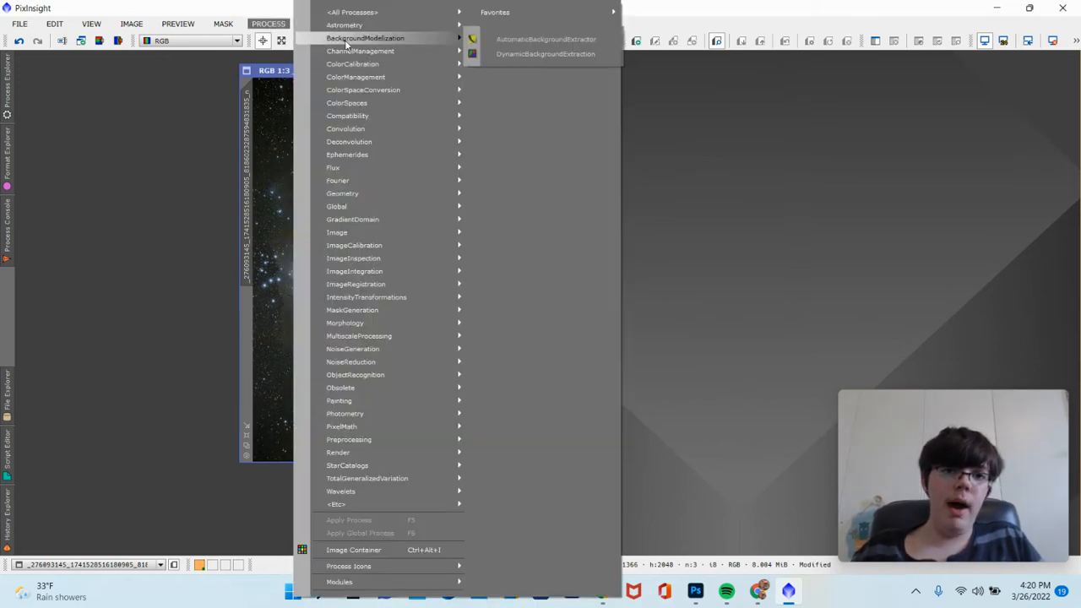
click(500, 40)
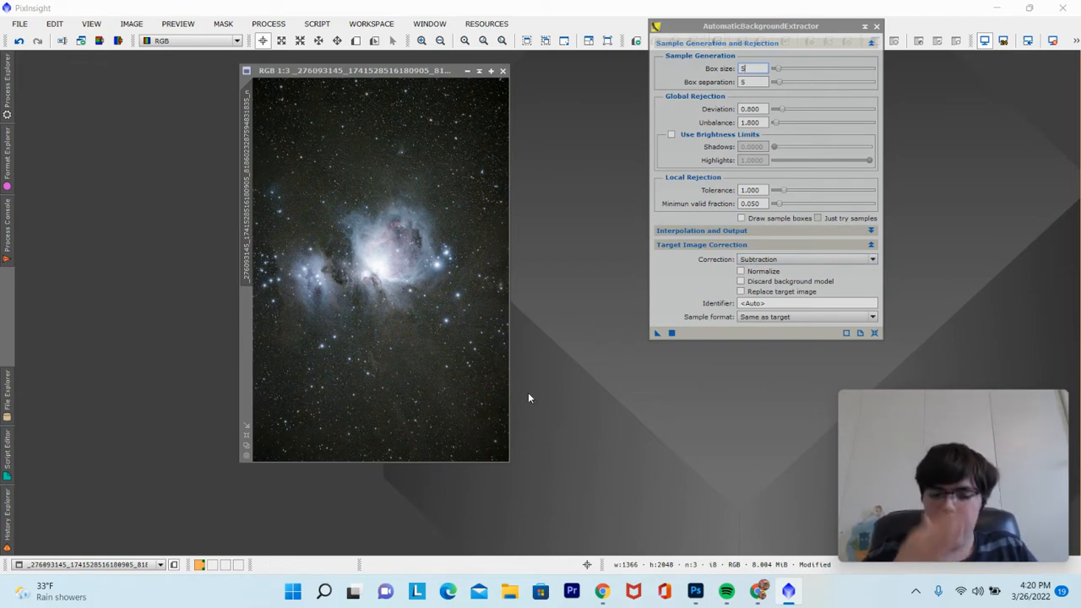
click(671, 334)
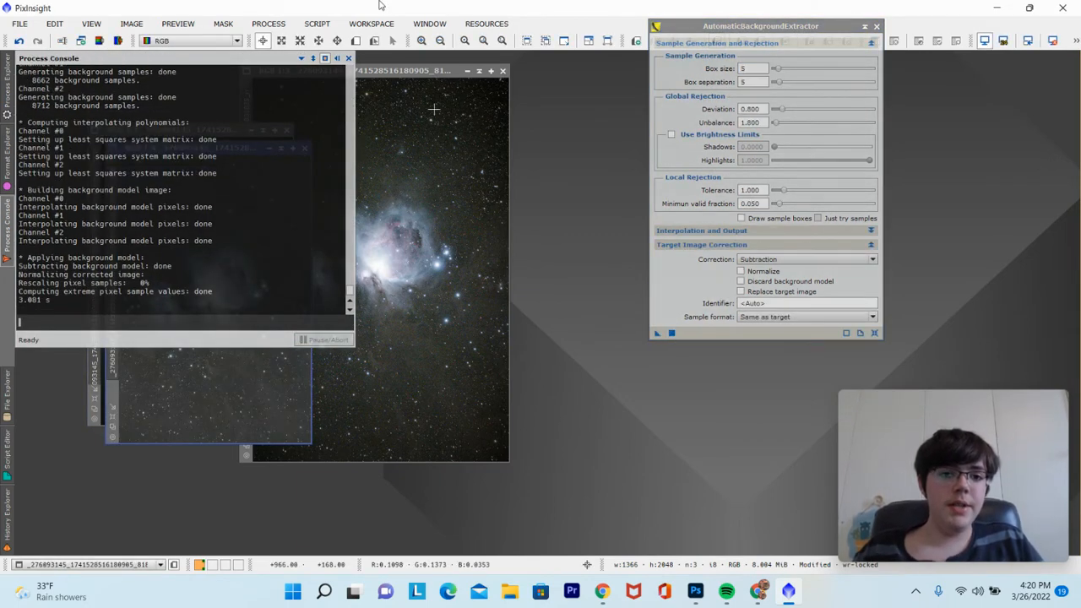
click(348, 59)
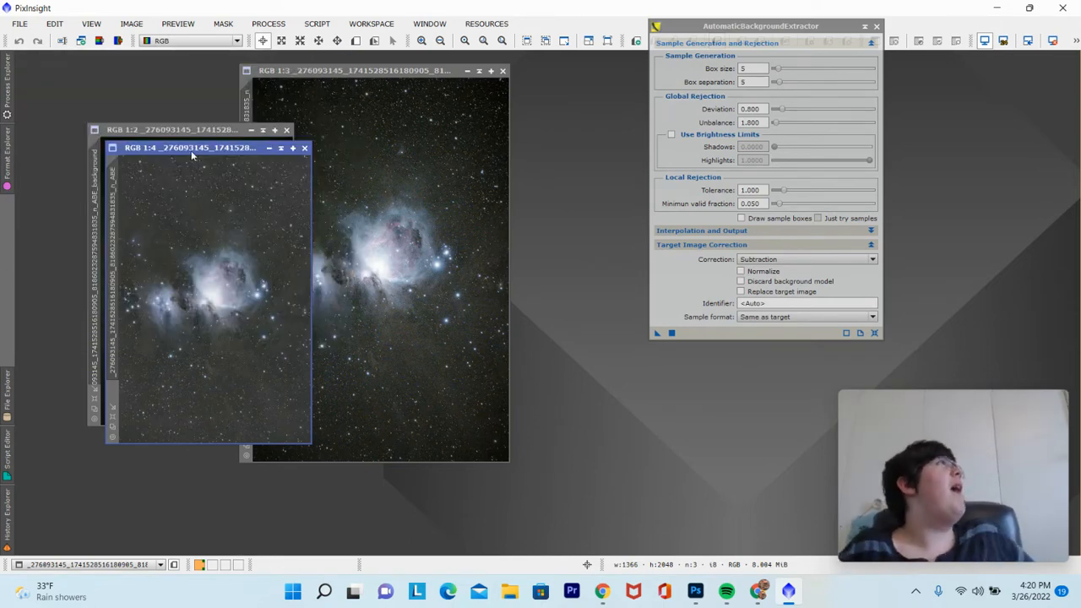
Move the background-corrected image beside the background model and zoom it to fit its window.
drag(191, 151, 341, 160)
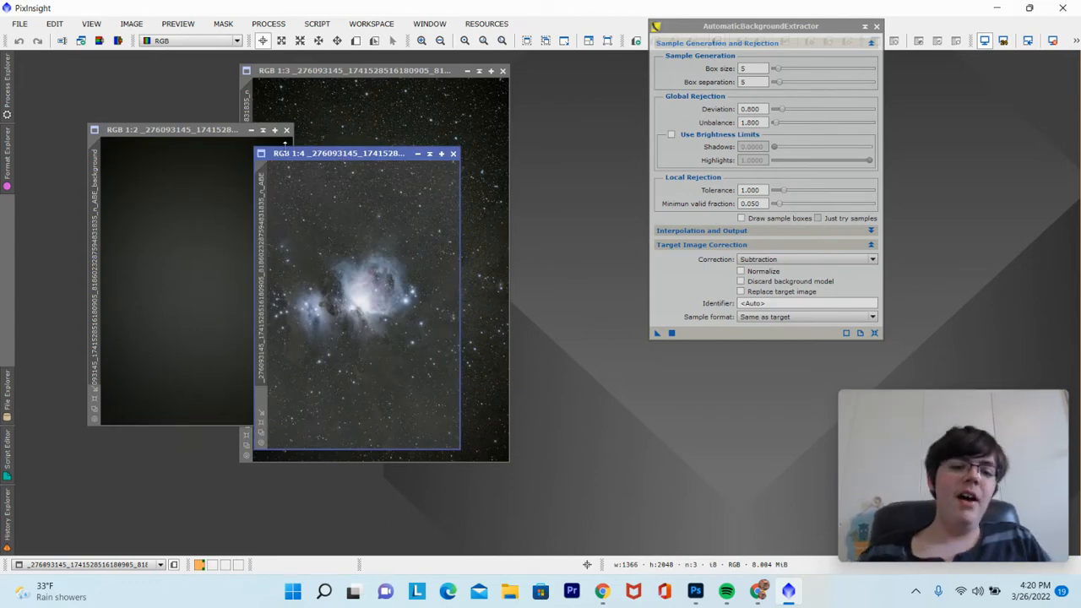
drag(289, 154, 355, 130)
right_click(406, 230)
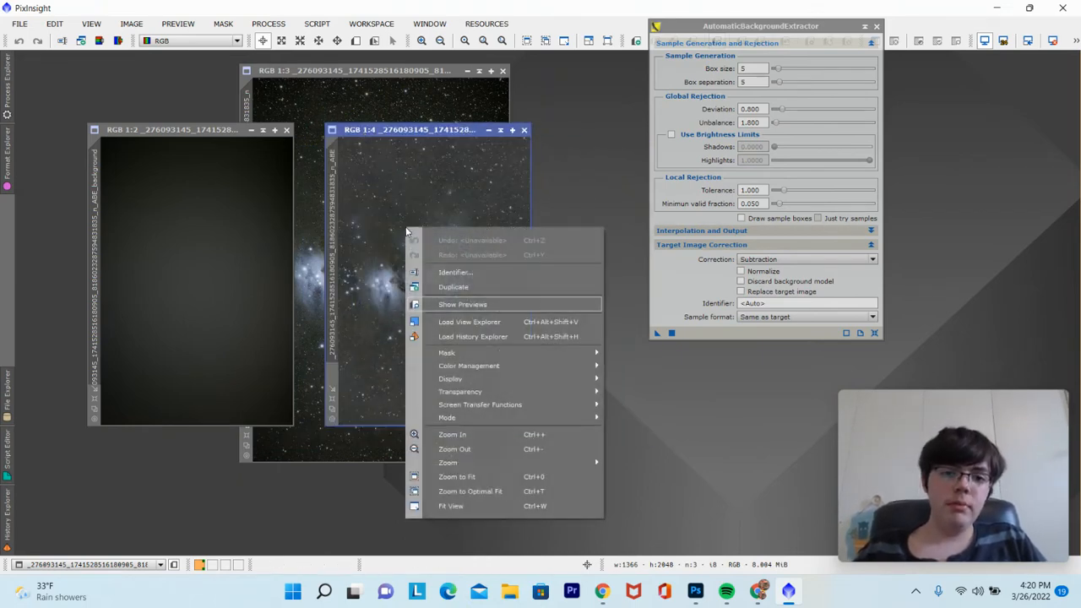
click(460, 476)
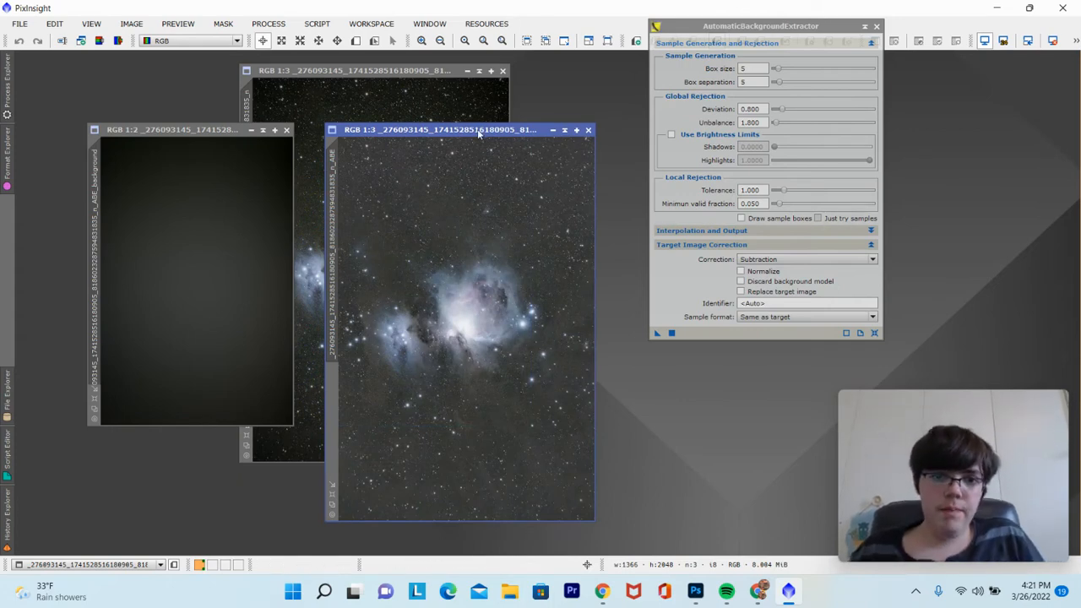
Close AutomaticBackgroundExtractor and the background model, and arrange the original and corrected images side by side.
drag(478, 133, 636, 119)
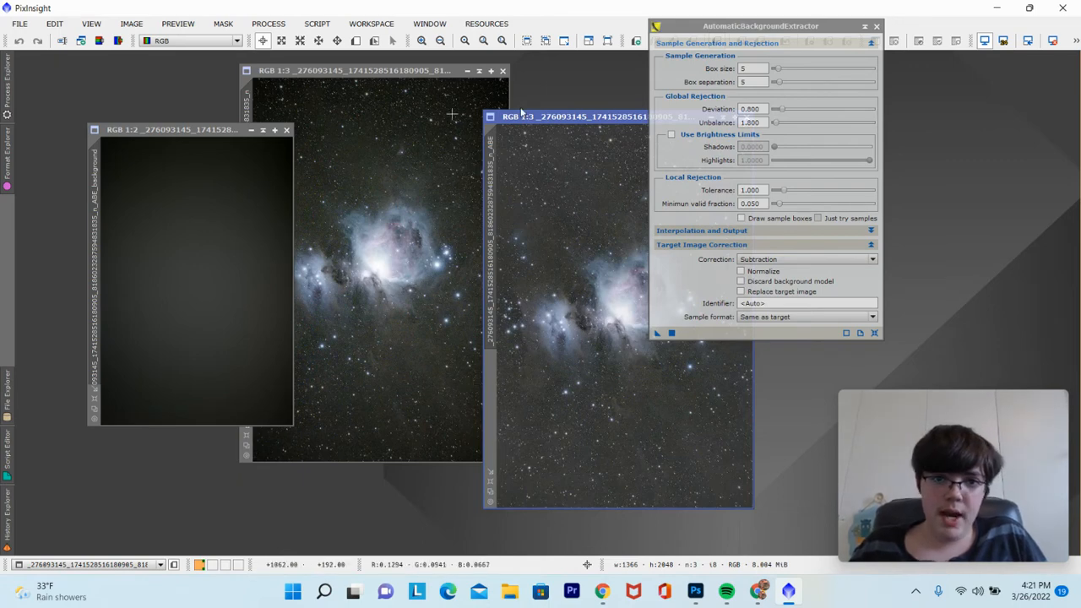
drag(545, 115, 227, 92)
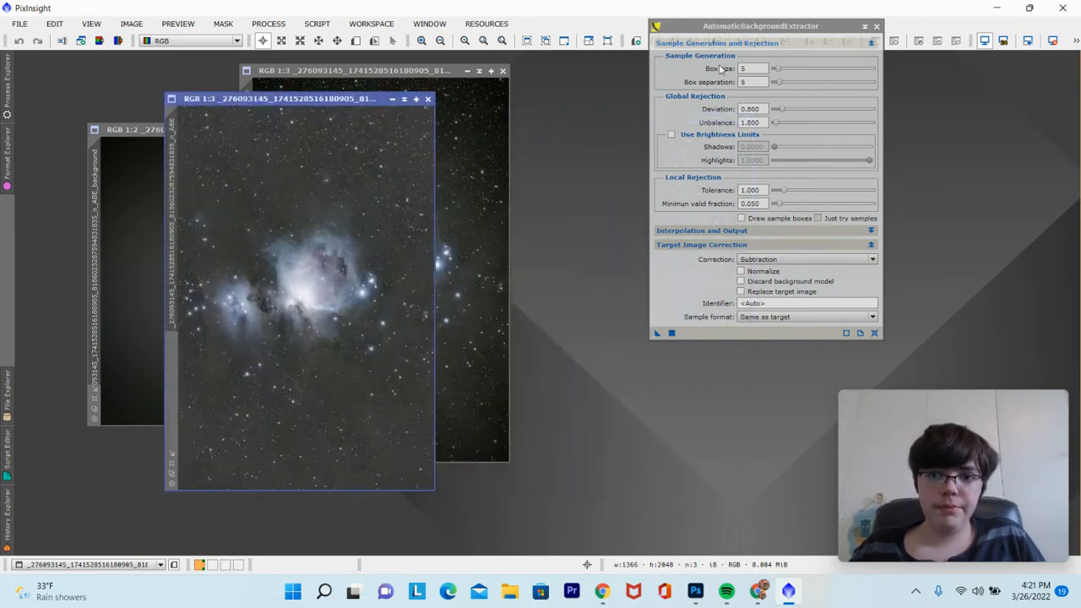
click(877, 26)
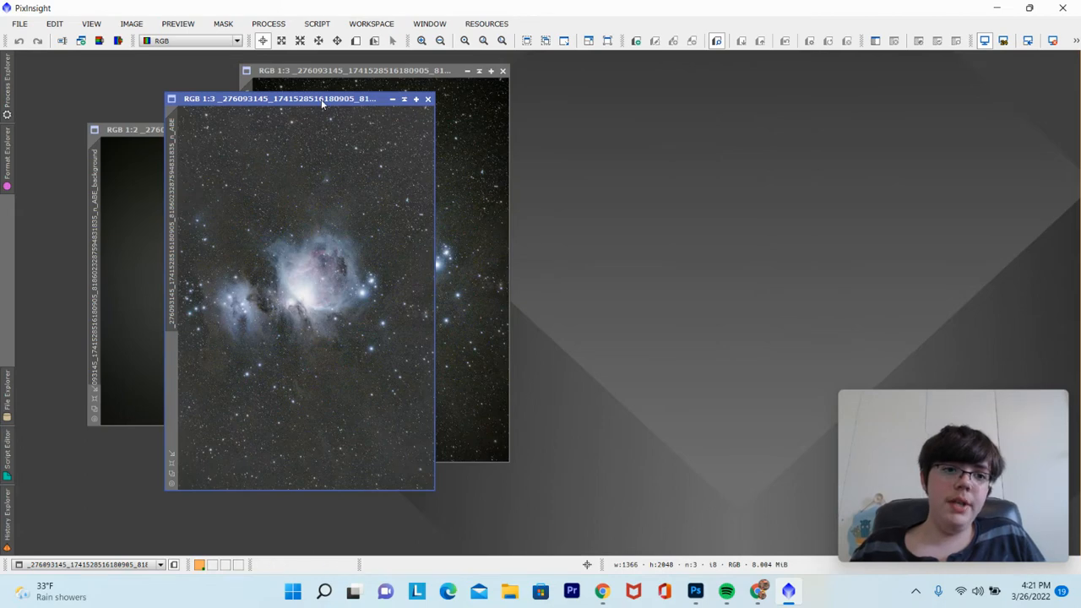
drag(319, 102, 525, 108)
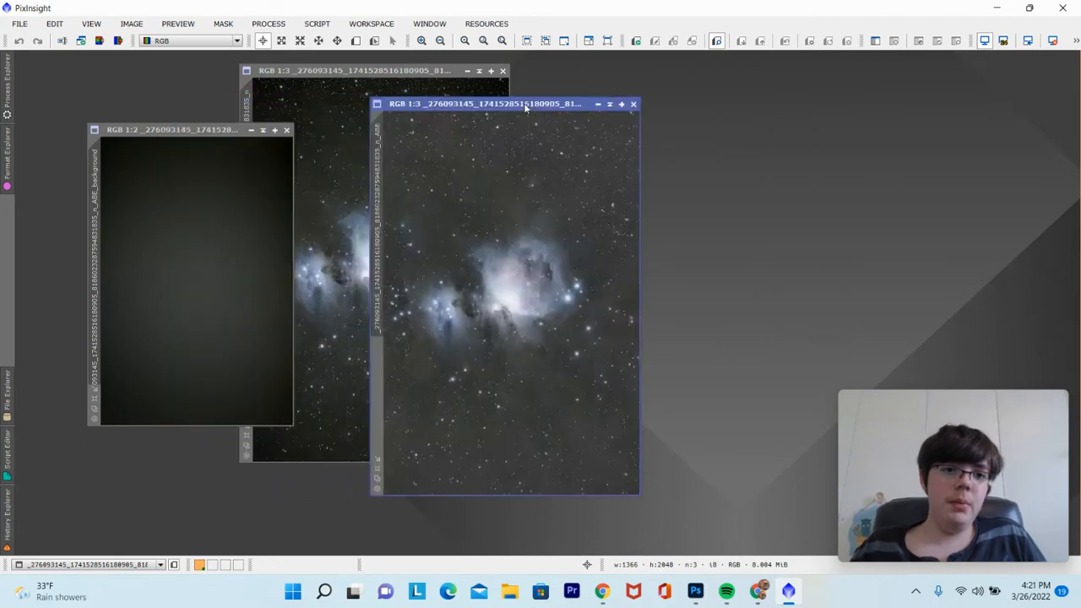
click(287, 131)
drag(318, 71, 136, 58)
drag(419, 105, 389, 77)
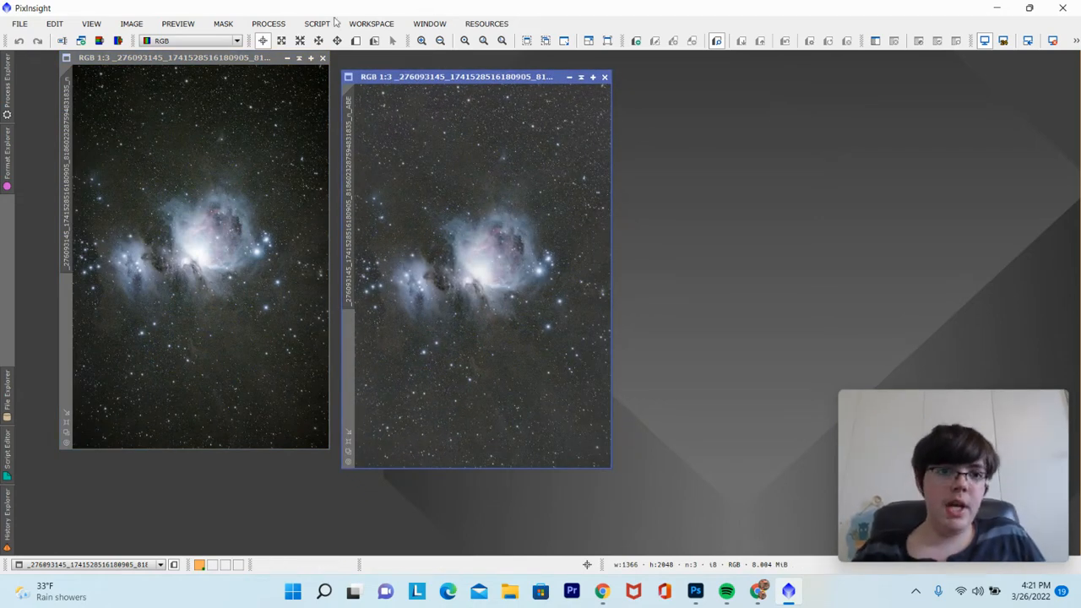
Reset HistogramTransformation, apply a shadows value of 0.05569620 to the background-corrected image, and close the tool.
click(272, 23)
mouse_move(330, 14)
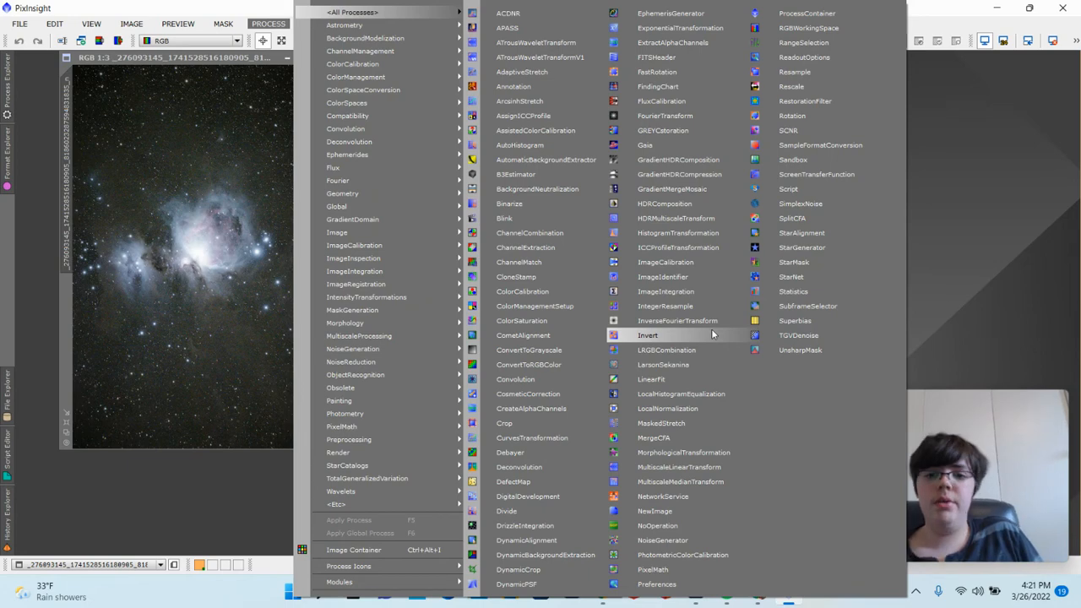
click(687, 239)
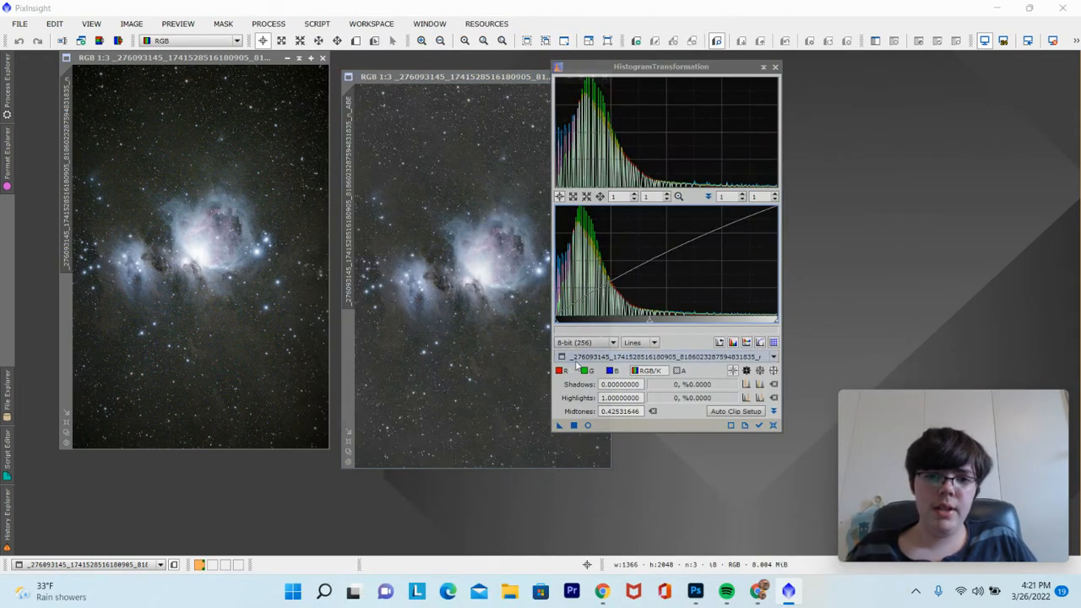
click(772, 426)
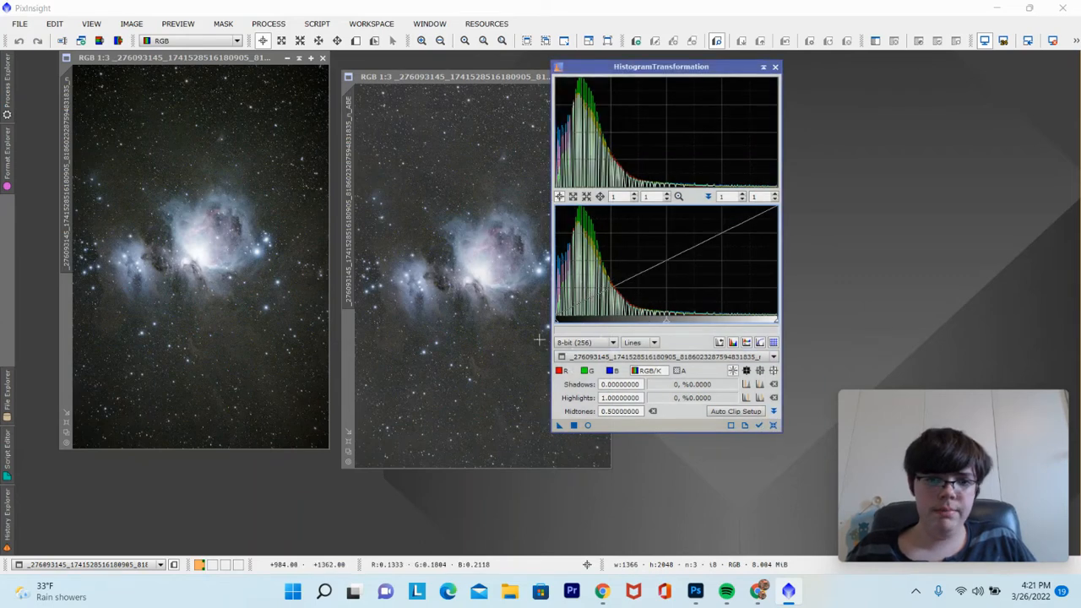
drag(556, 321, 568, 321)
click(574, 425)
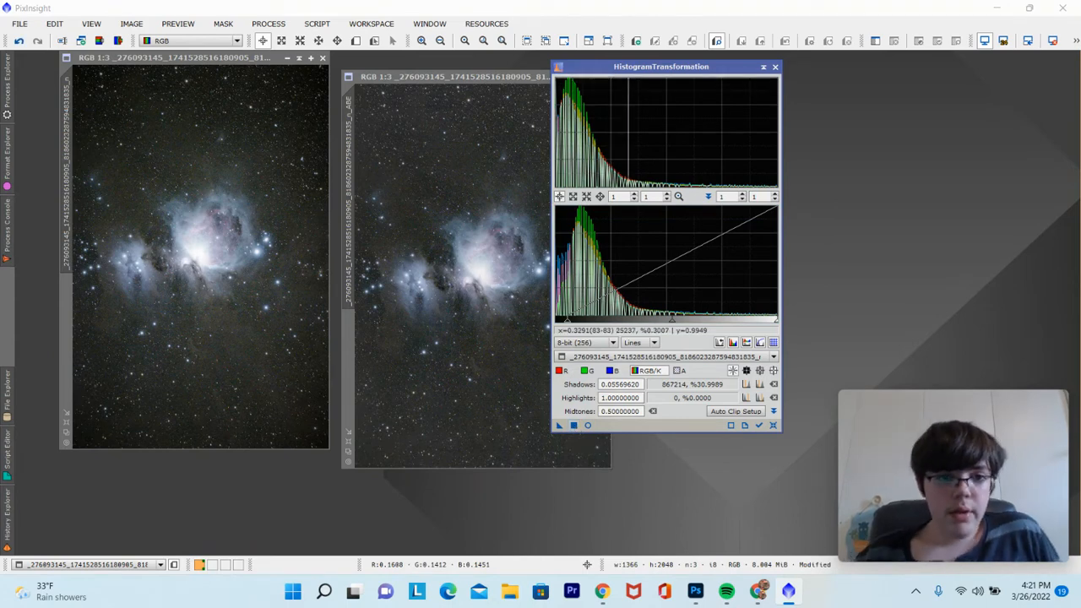
drag(644, 64, 786, 74)
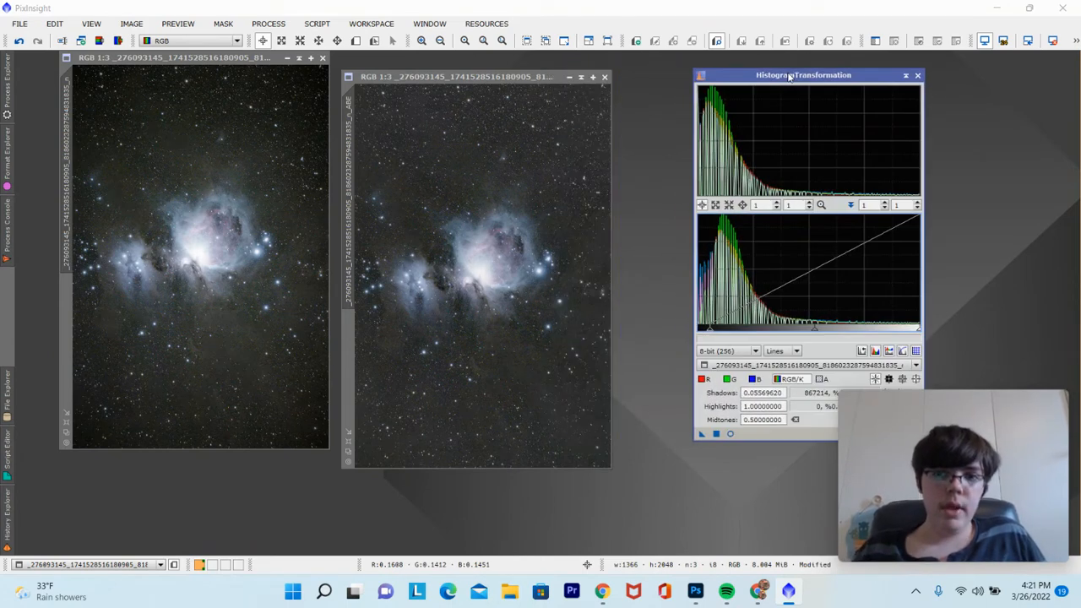
click(917, 76)
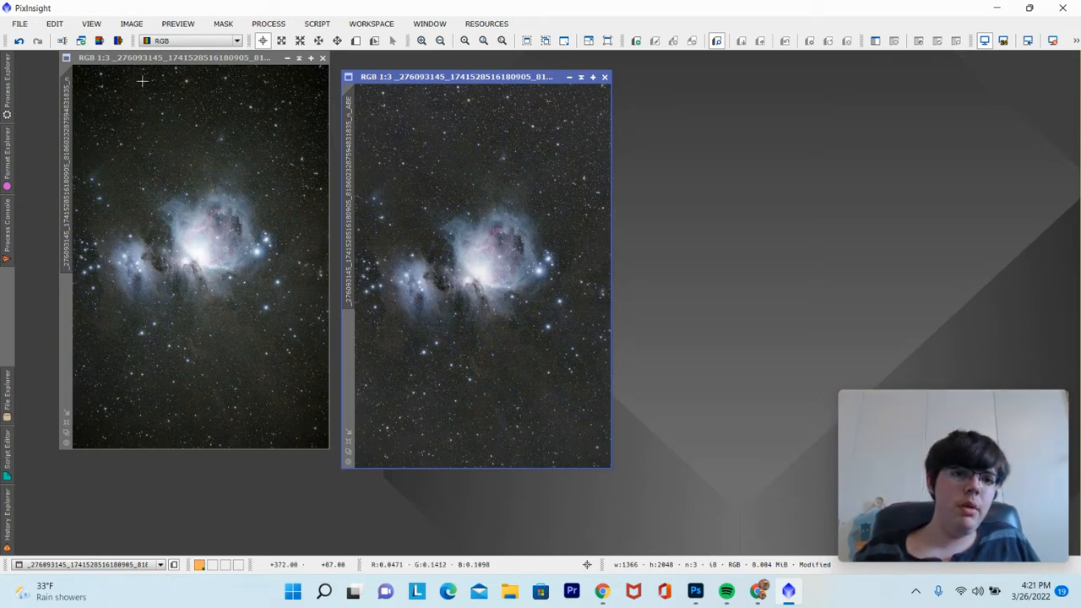
Extract the lightness component of the background-corrected image and place the grayscale result beside it.
click(100, 42)
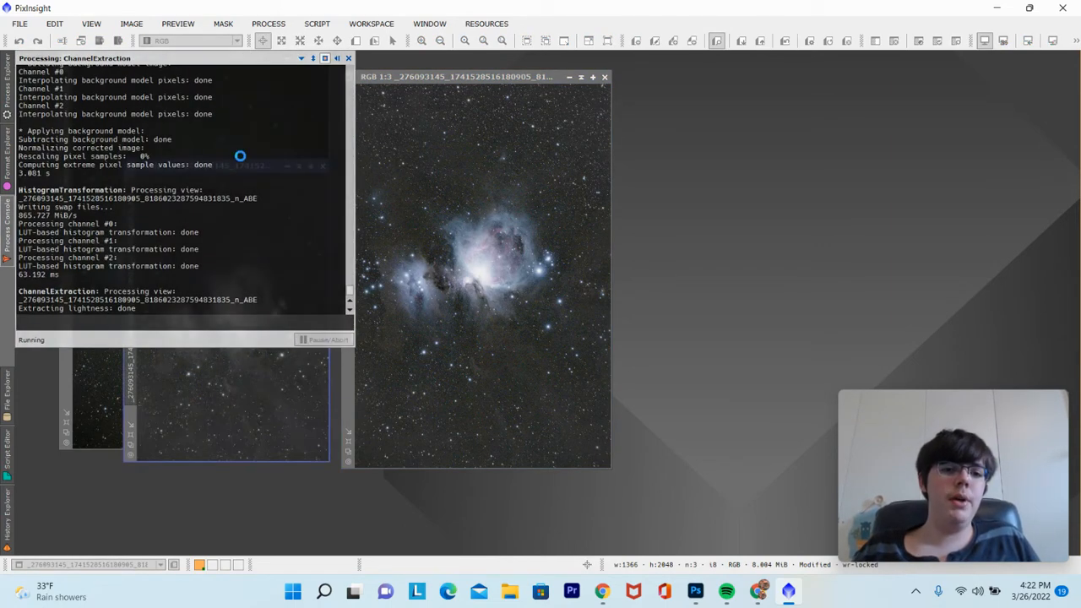
click(348, 59)
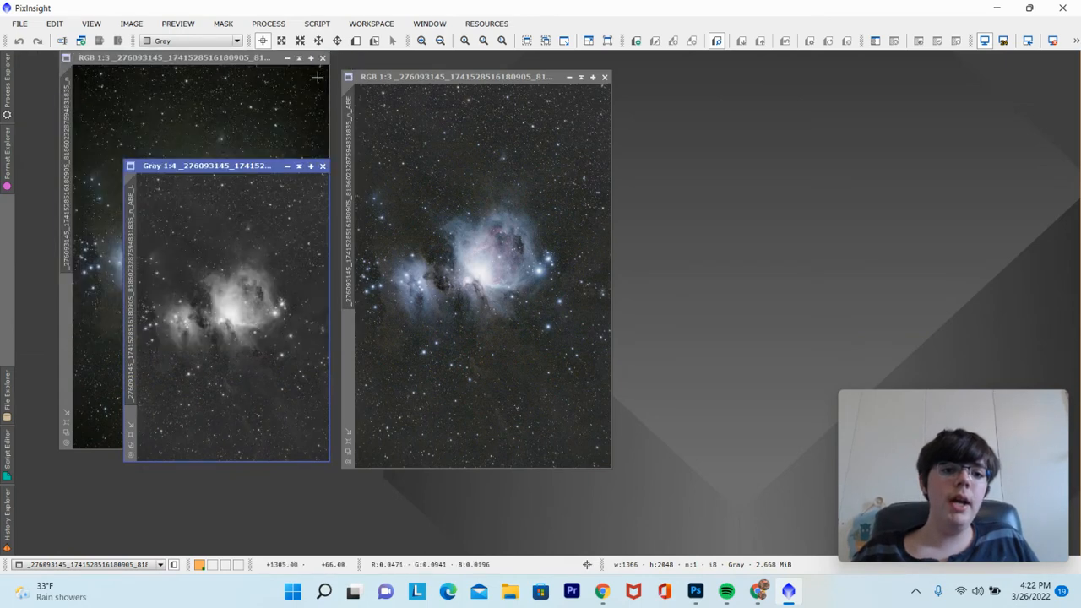
drag(247, 169, 701, 108)
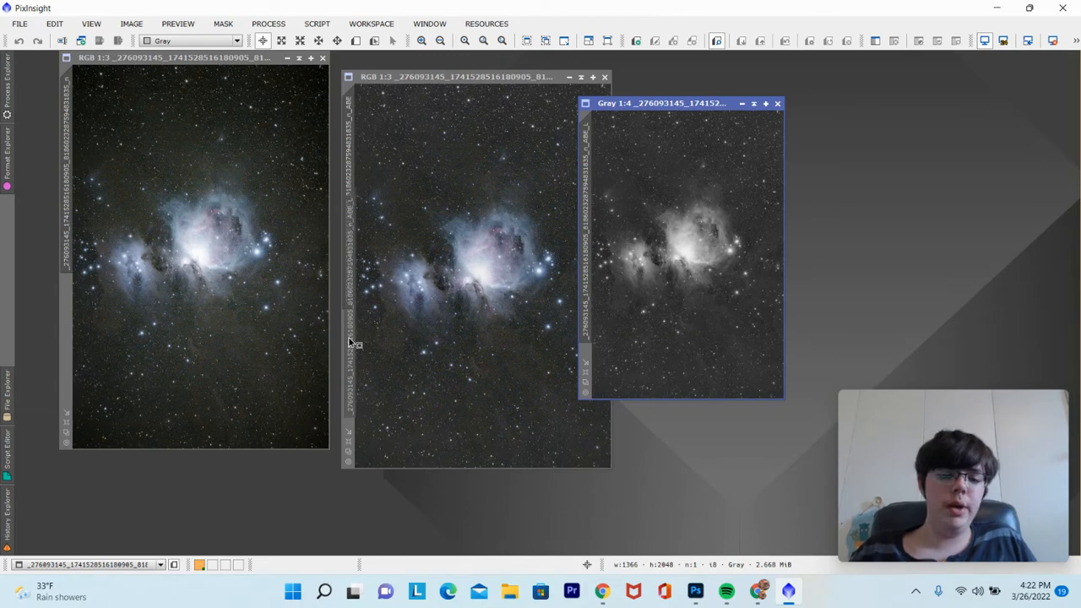
Apply the lightness image as a mask to the background-corrected image, move the grayscale image clear, and hide the mask overlay.
drag(355, 344, 355, 343)
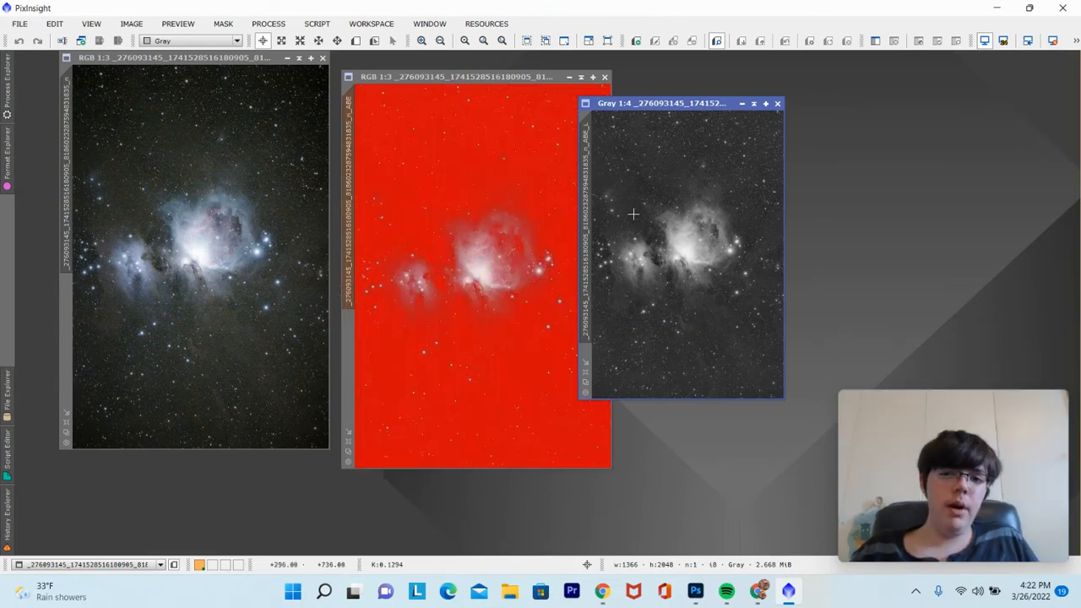
drag(662, 105, 784, 96)
click(417, 82)
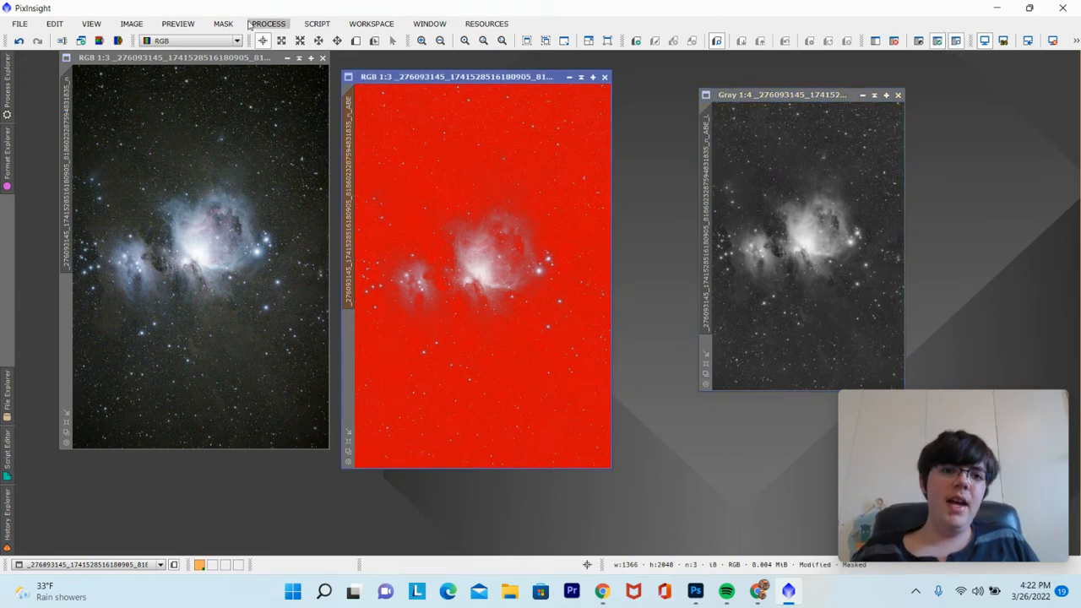
click(223, 23)
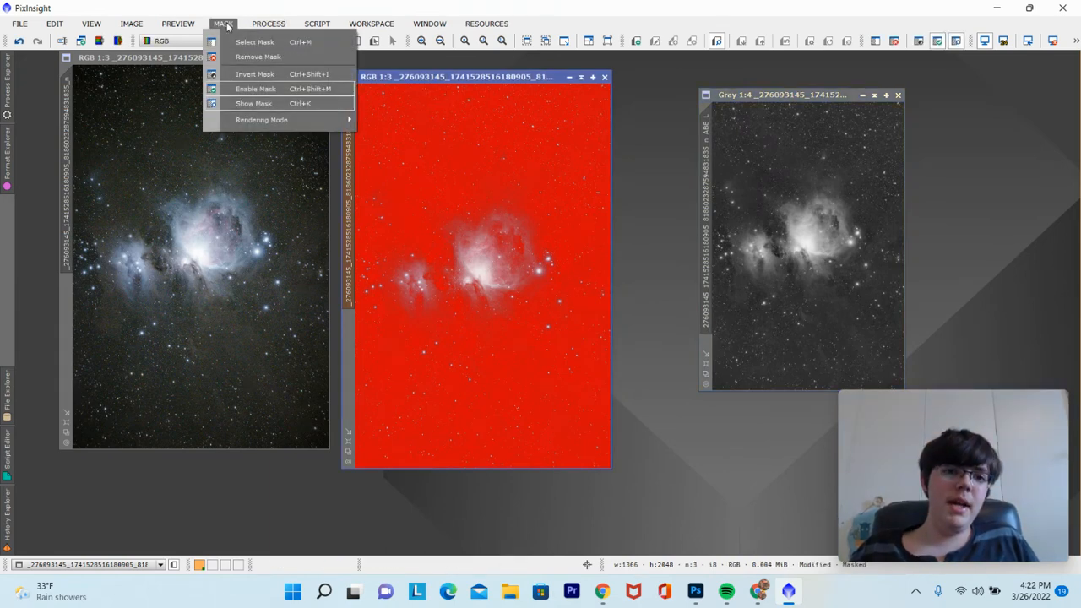
click(265, 105)
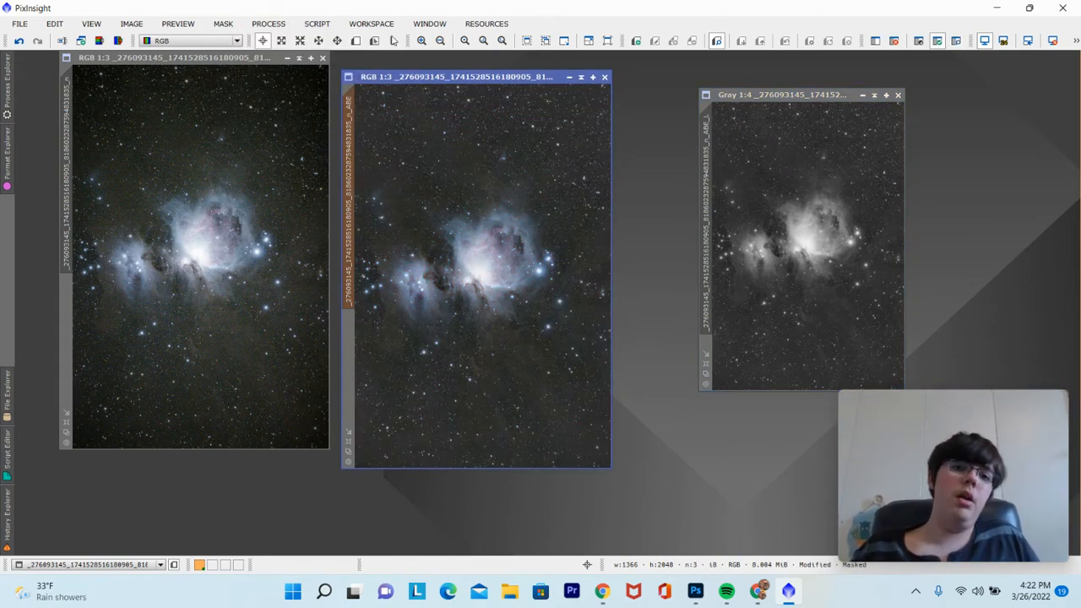
Apply HDRMultiscaleTransform with 6 layers and 1 iteration to the masked image, and close the process console.
click(268, 23)
mouse_move(315, 17)
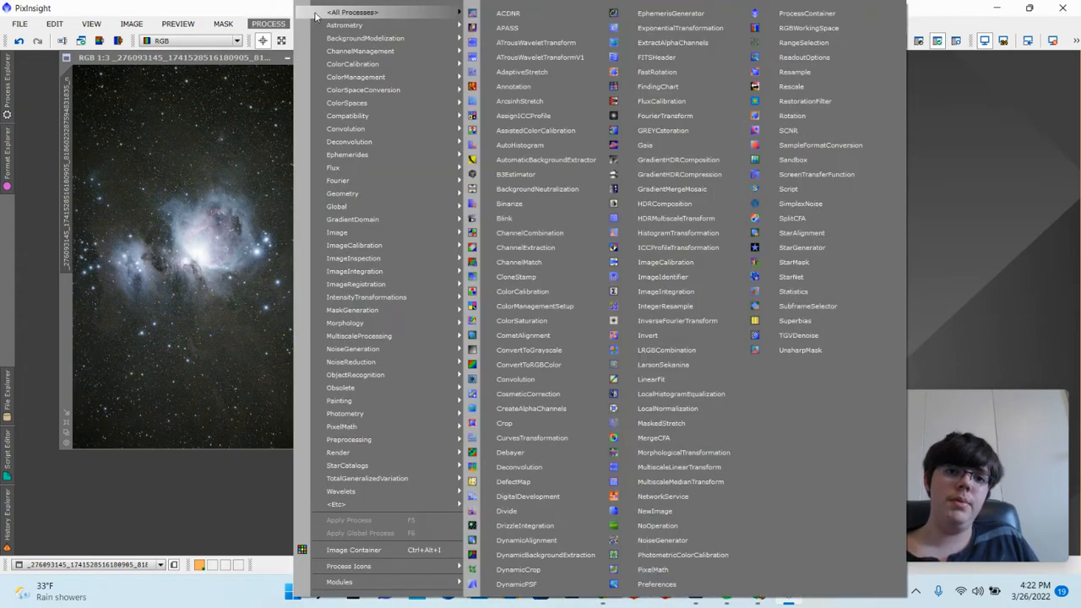
click(674, 219)
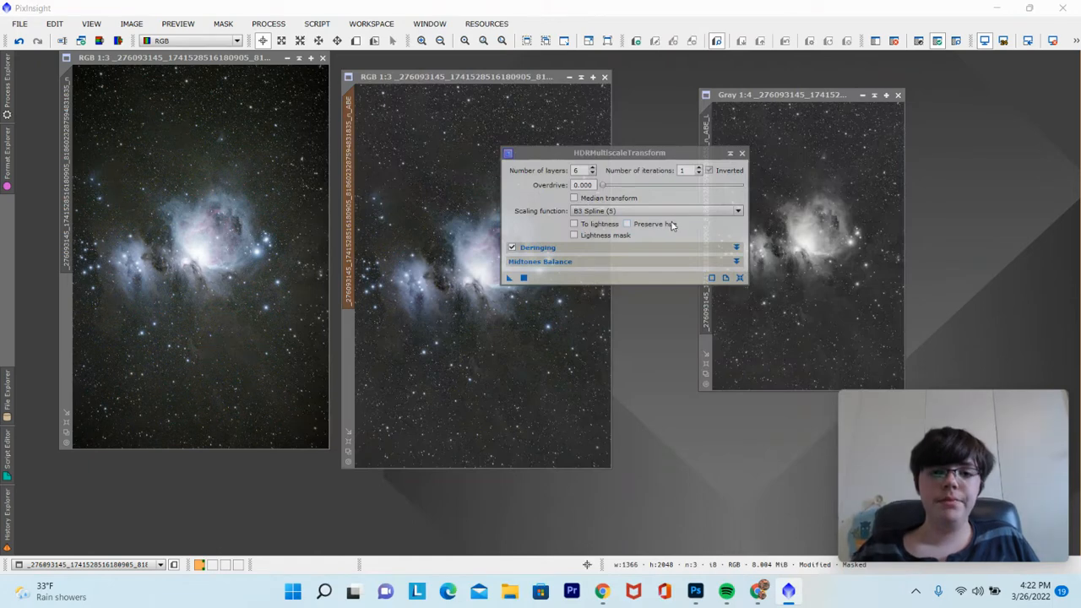
click(522, 279)
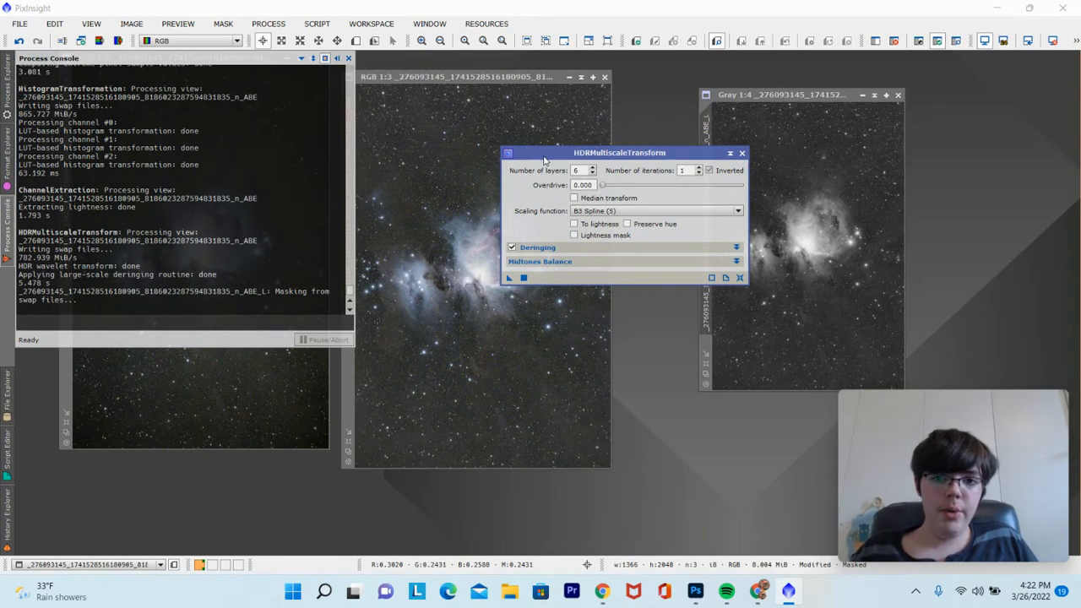
drag(545, 159, 646, 152)
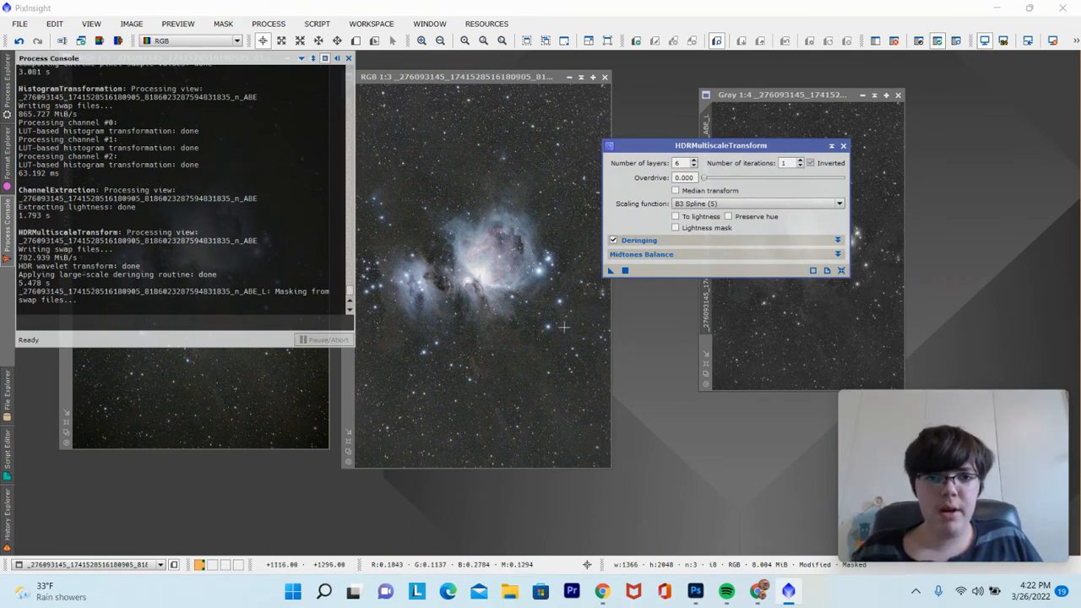
click(348, 58)
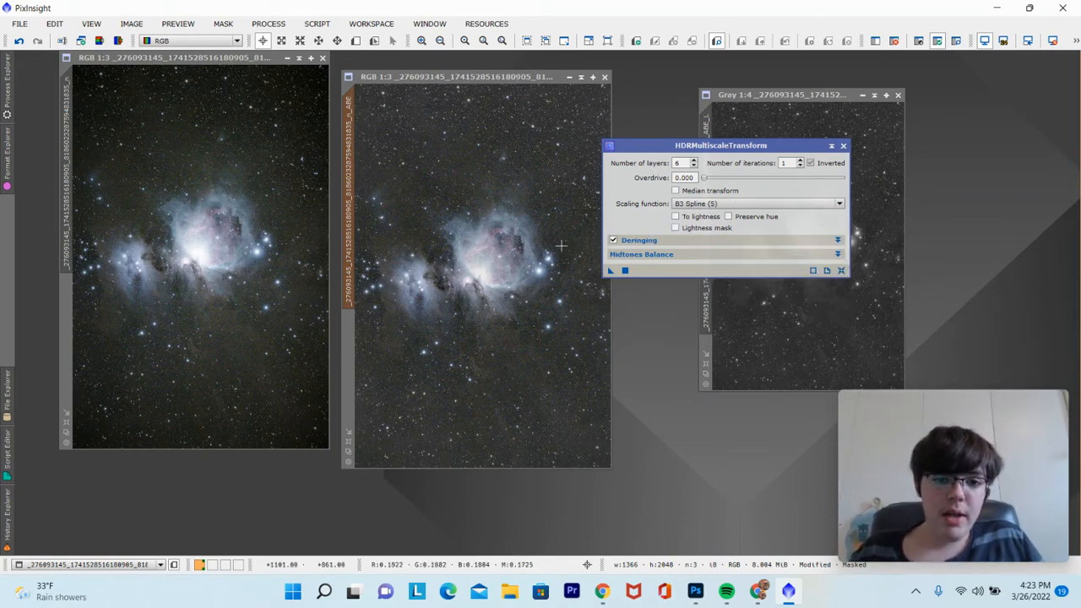
Close HDRMultiscaleTransform and the grayscale lightness image used as the mask.
click(842, 145)
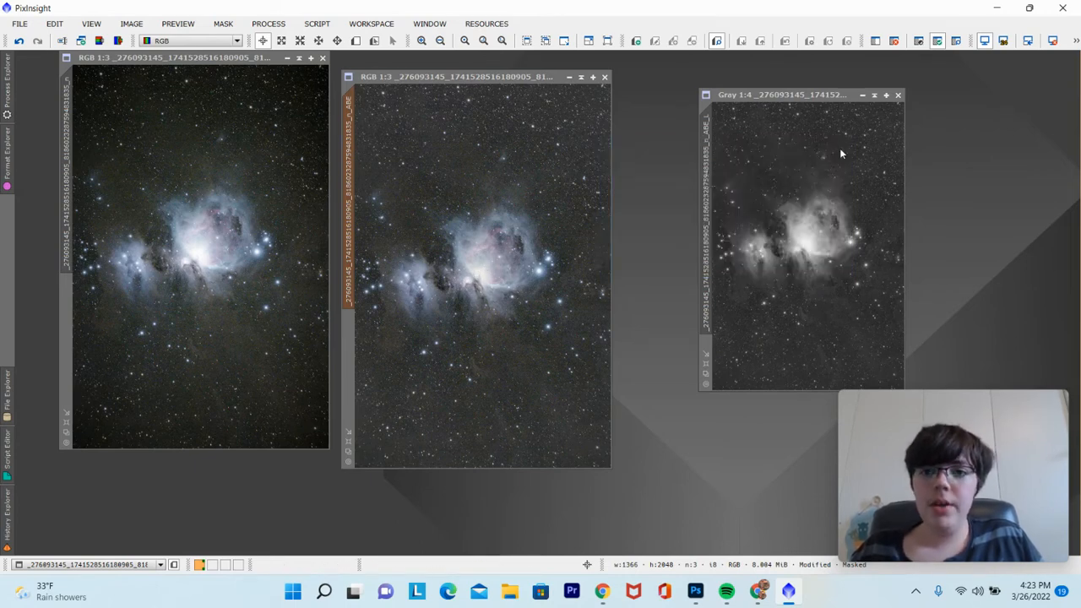
click(898, 95)
click(516, 324)
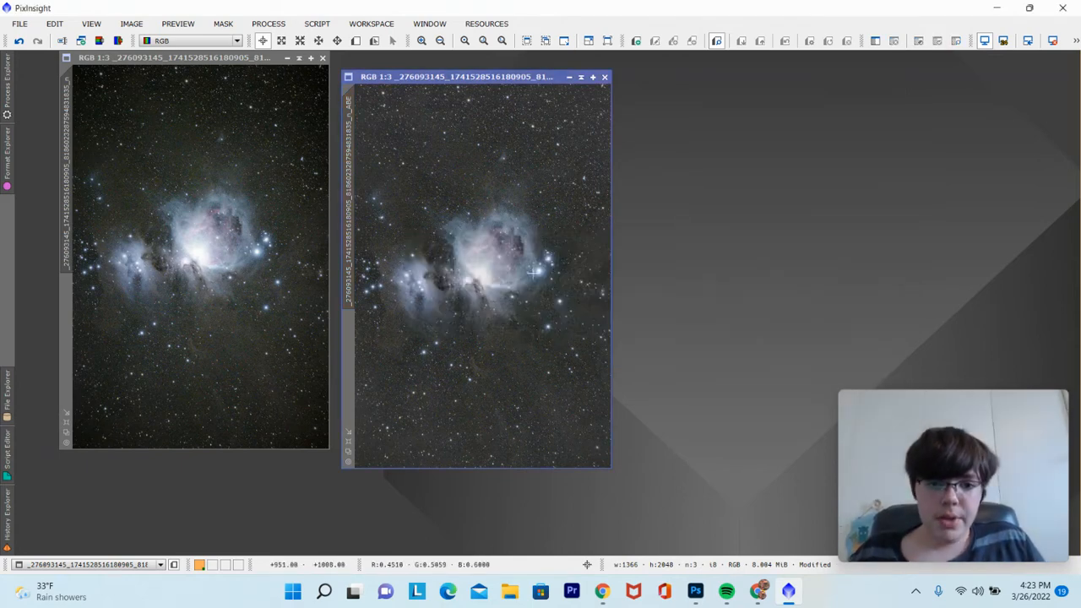
Apply ACDNR noise reduction with StdDev 1.5 and amount 0.90 to the background-corrected image, and close the tool.
click(269, 23)
mouse_move(338, 12)
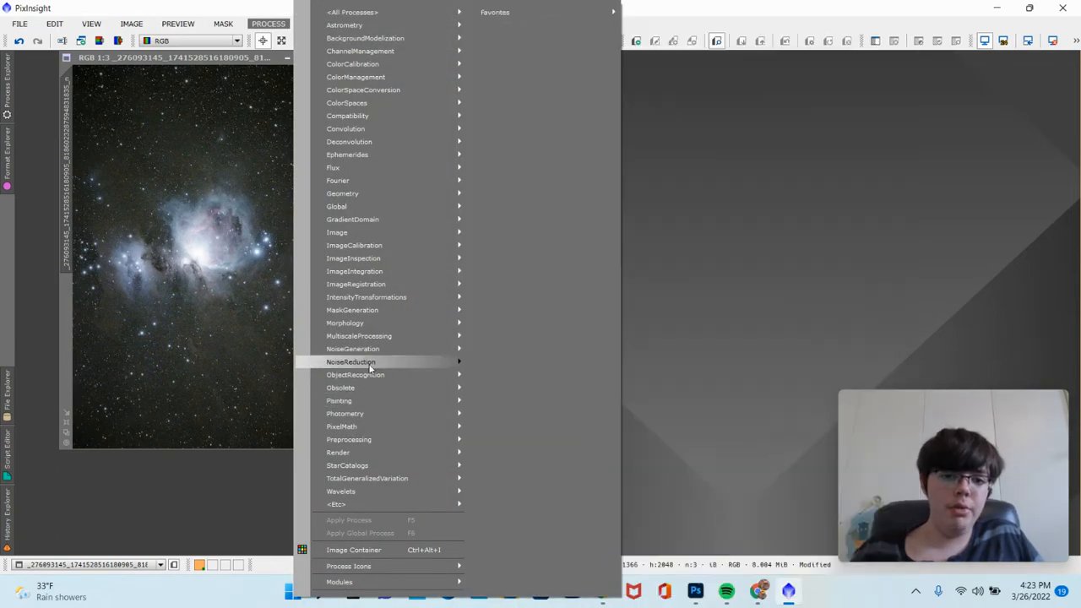
mouse_move(370, 361)
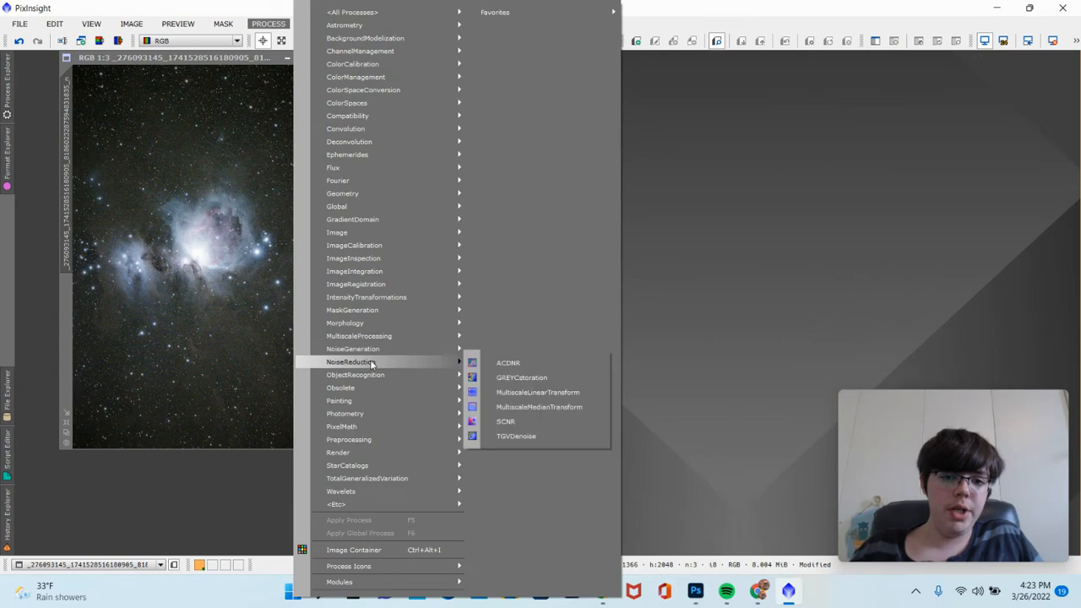
click(545, 362)
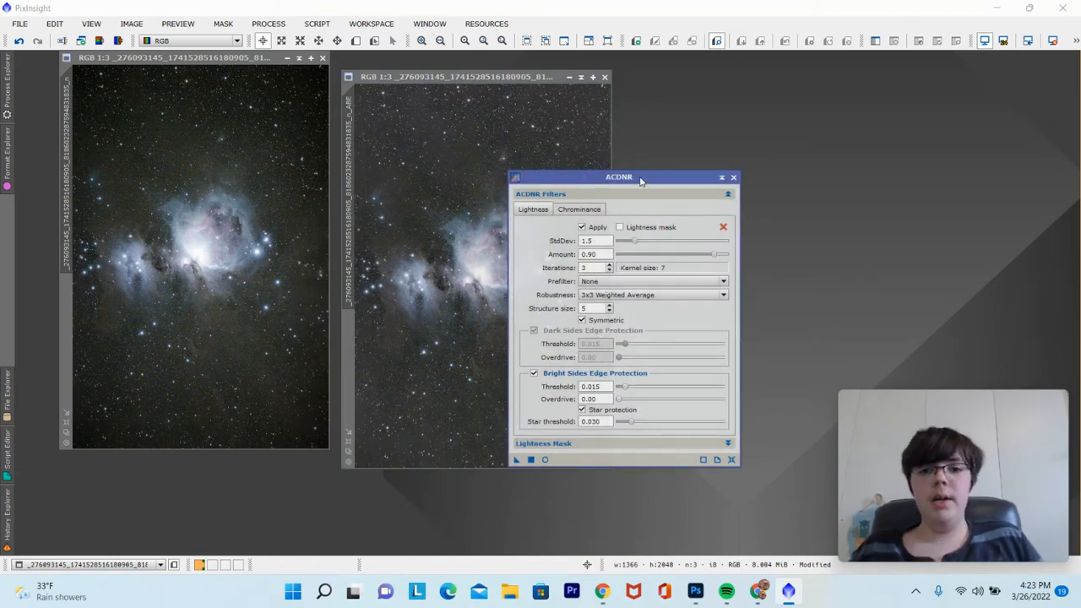
drag(640, 178, 781, 170)
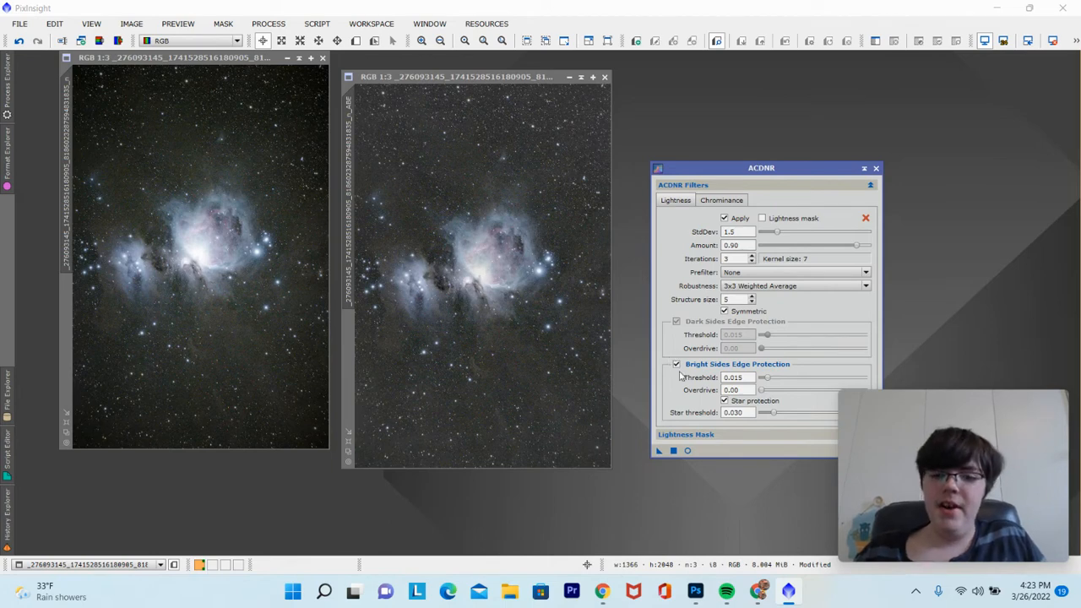
click(673, 450)
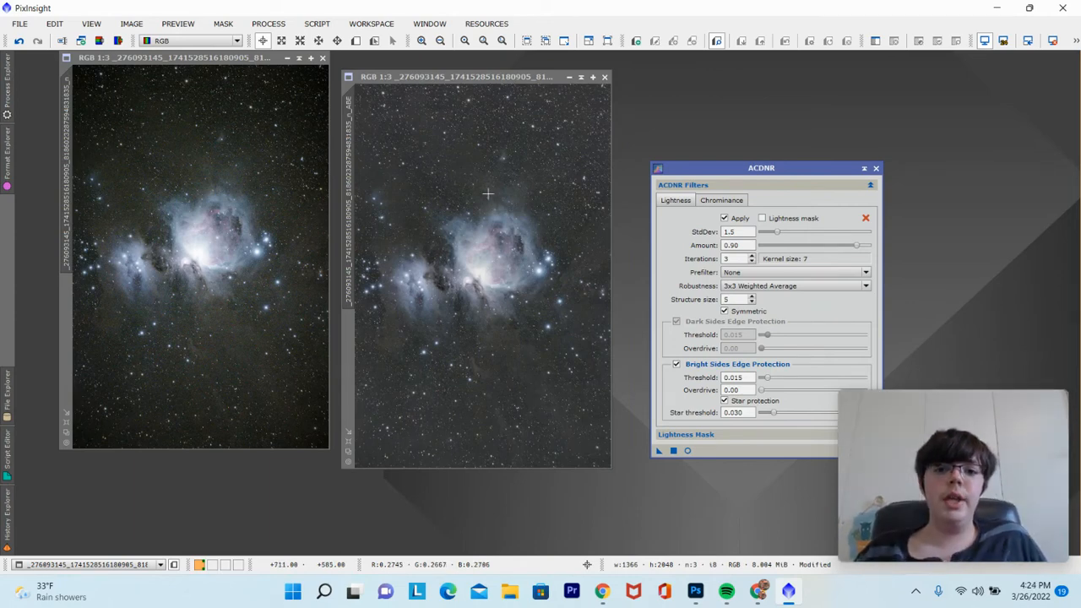
click(477, 79)
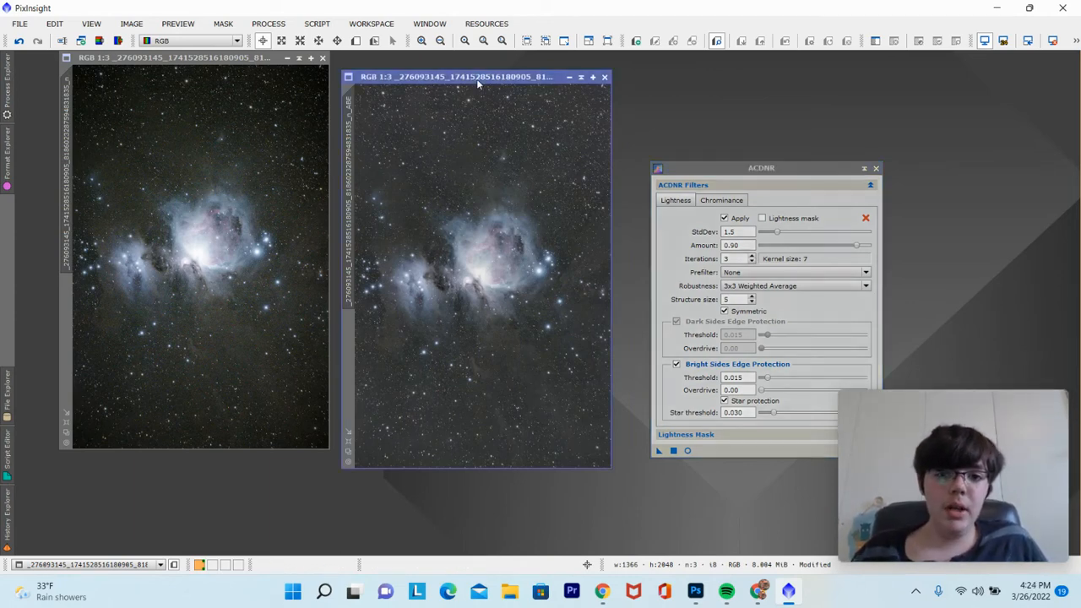
click(876, 168)
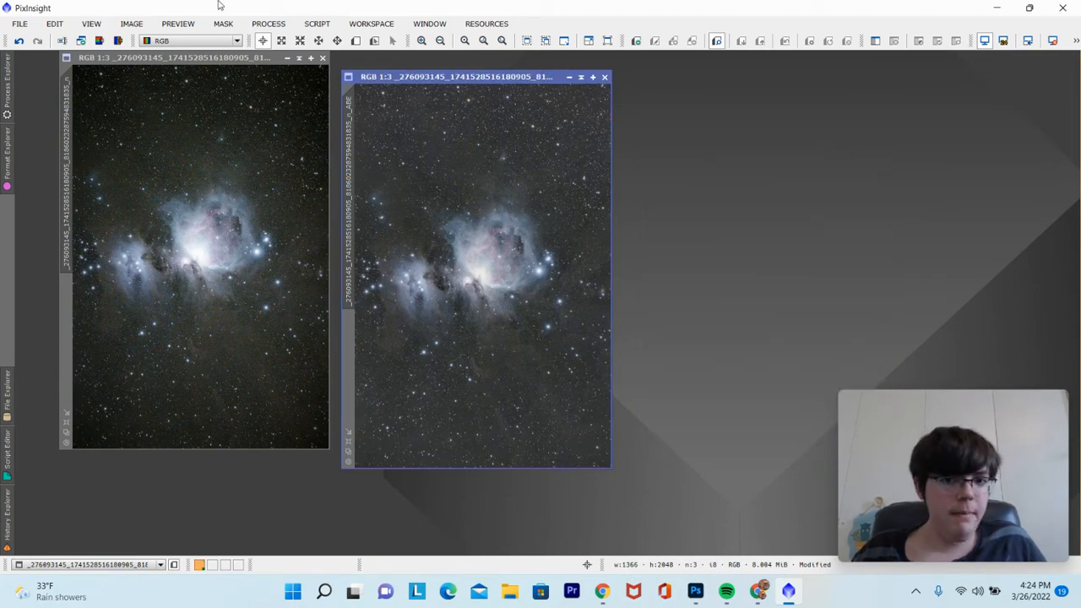
Save the processed image in Documents as a TIFF named "orionnebulafor" followed by the recipient's first name, accepting the save options.
click(20, 23)
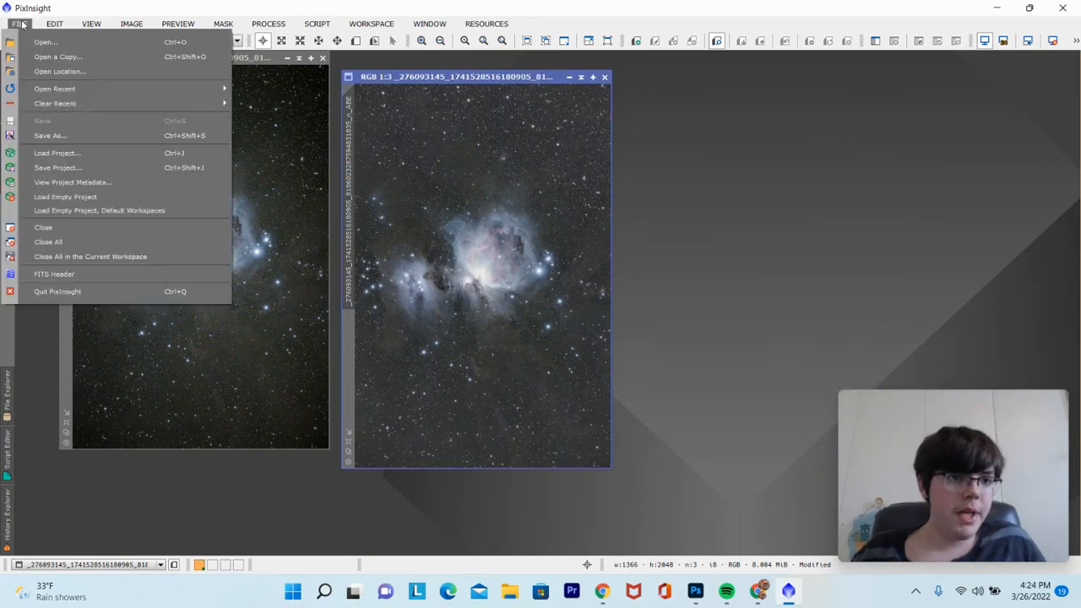
click(81, 134)
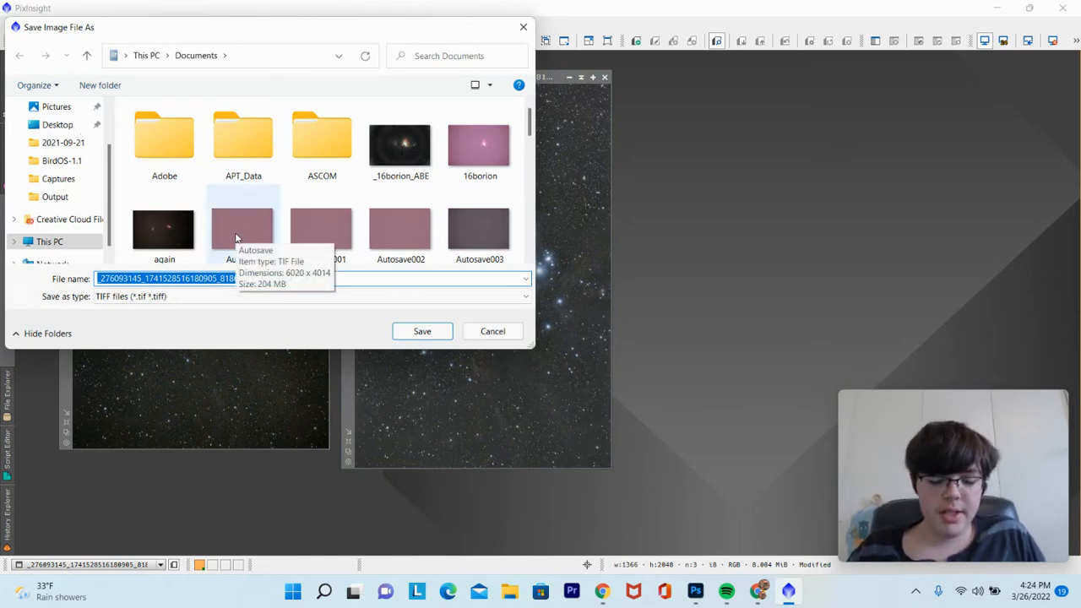
text(orion)
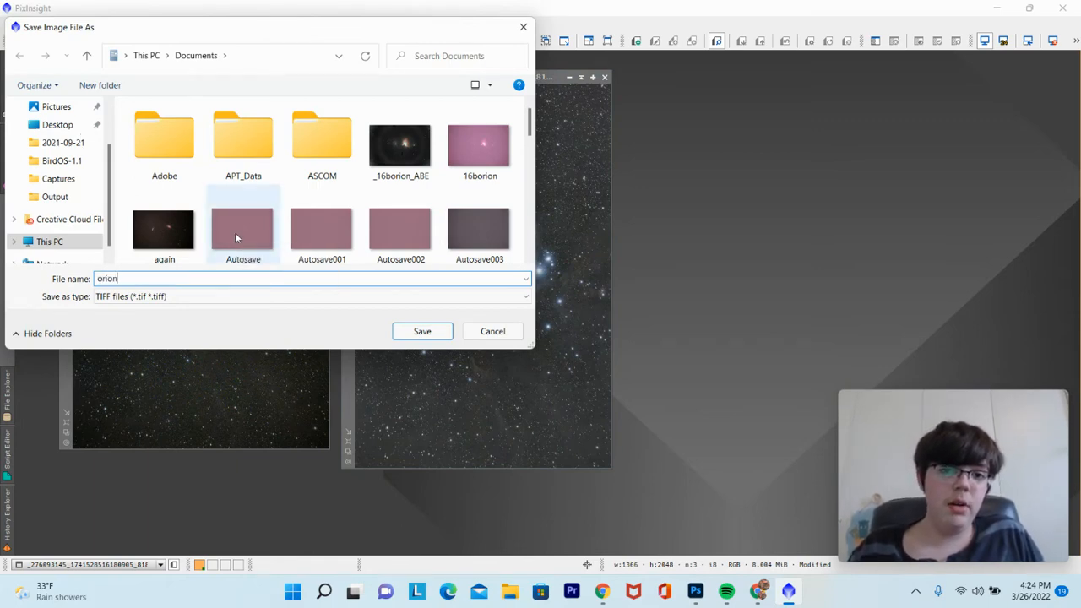
key(BackSpace)
key(BackSpace)
key(BackSpace)
text(ione)
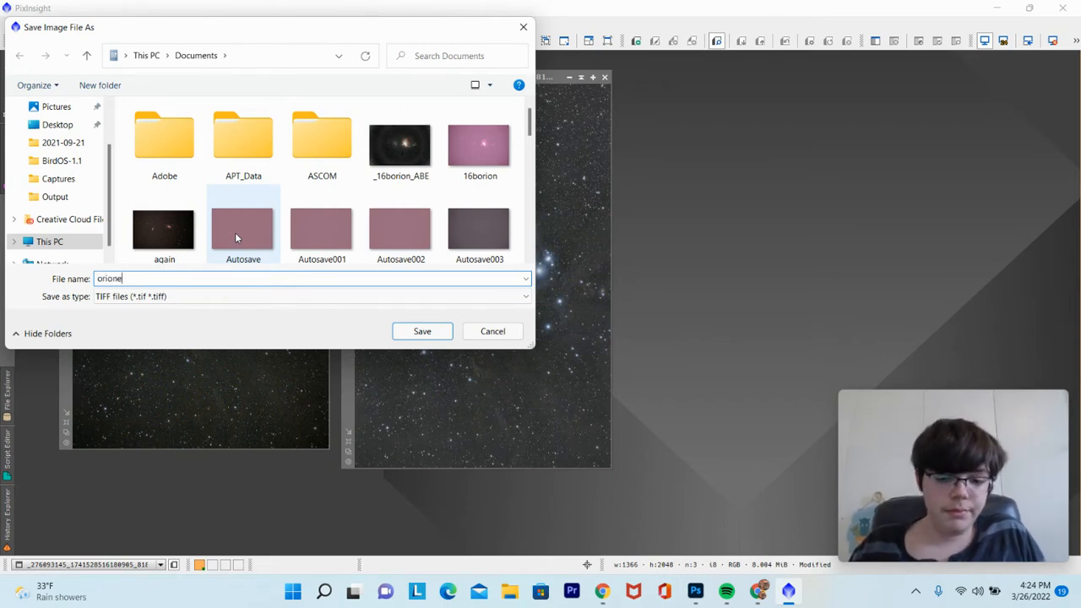
key(BackSpace)
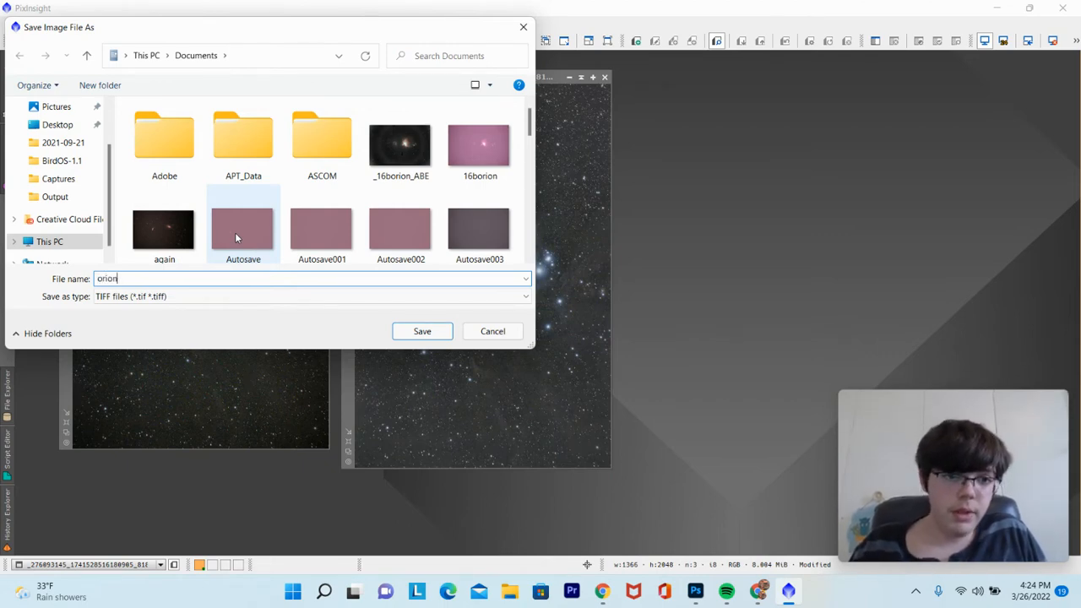
text(nebula)
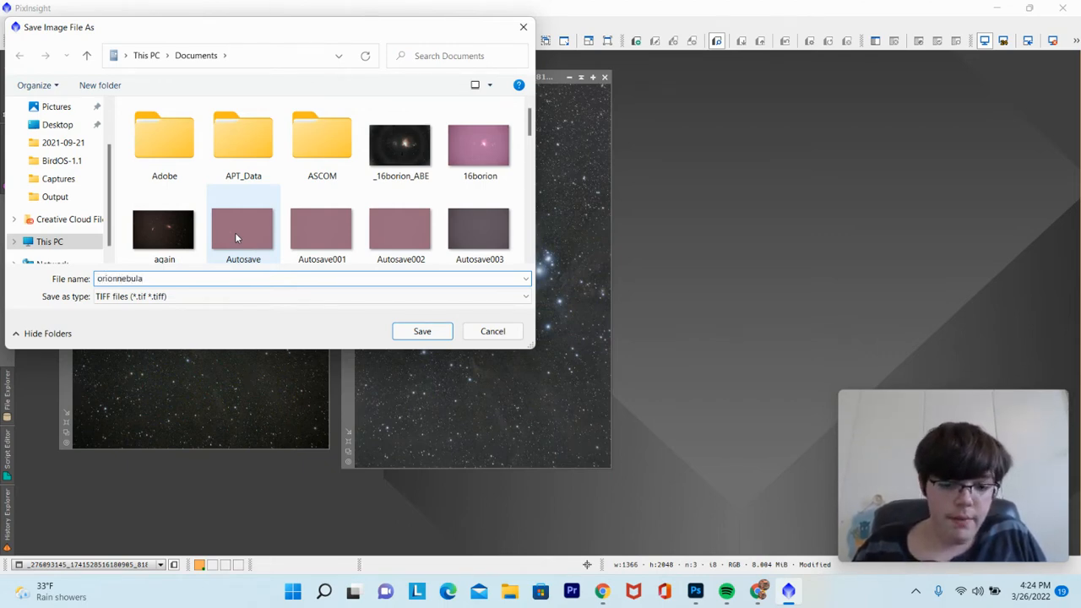
text(forjoe)
key(Return)
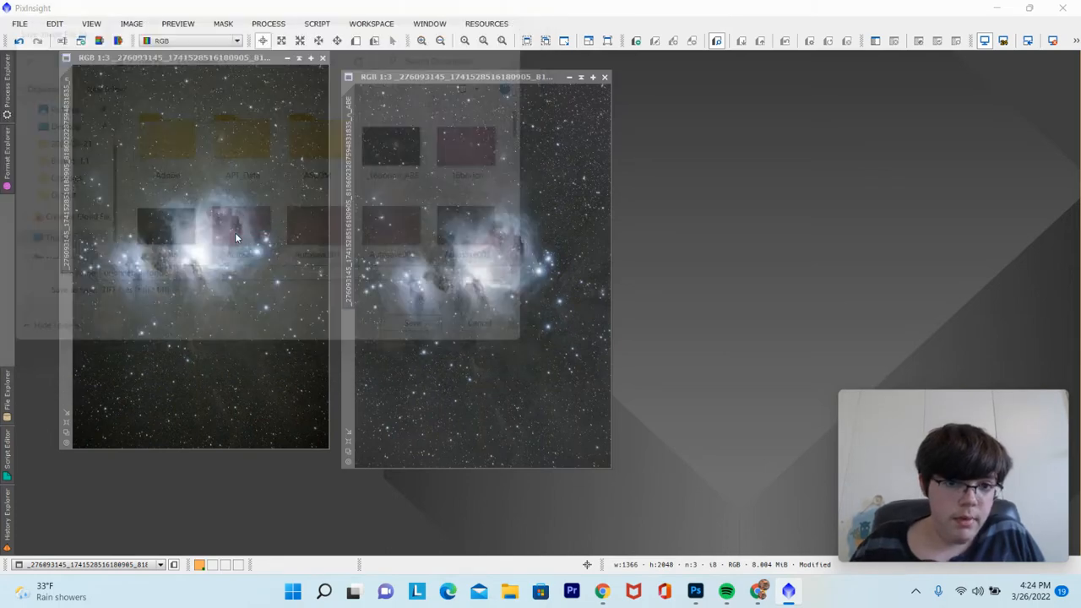
click(611, 487)
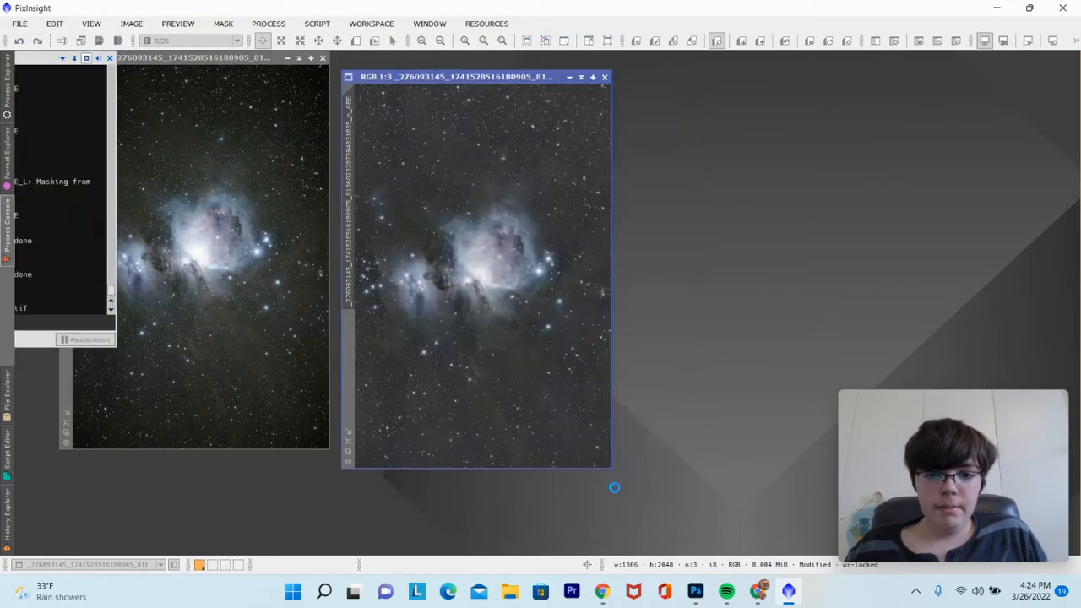
Switch to Photoshop and open the newly saved Orion nebula TIFF from Documents.
click(695, 591)
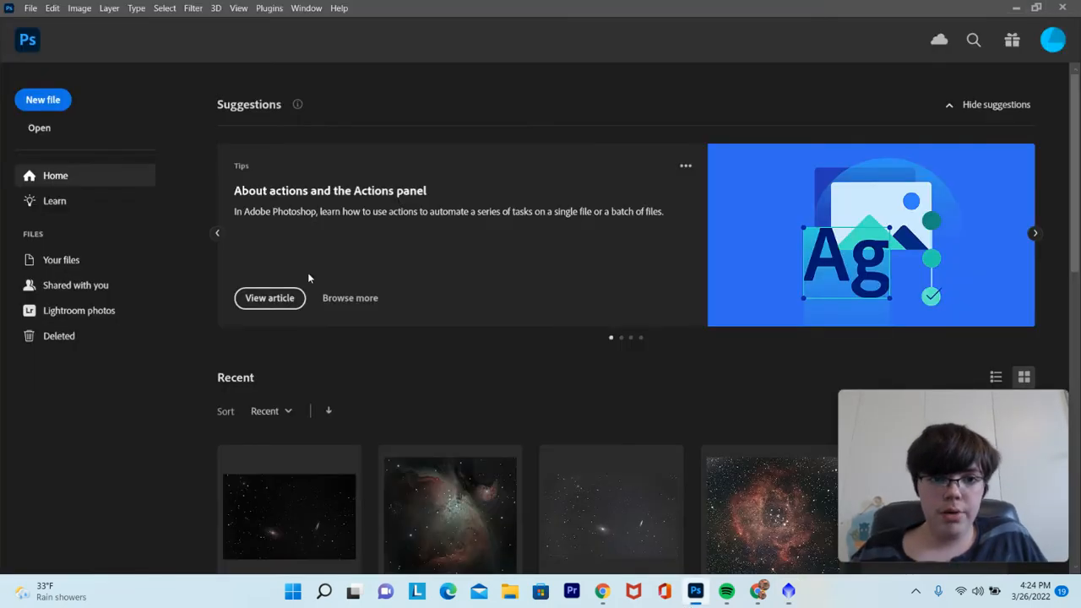
click(40, 128)
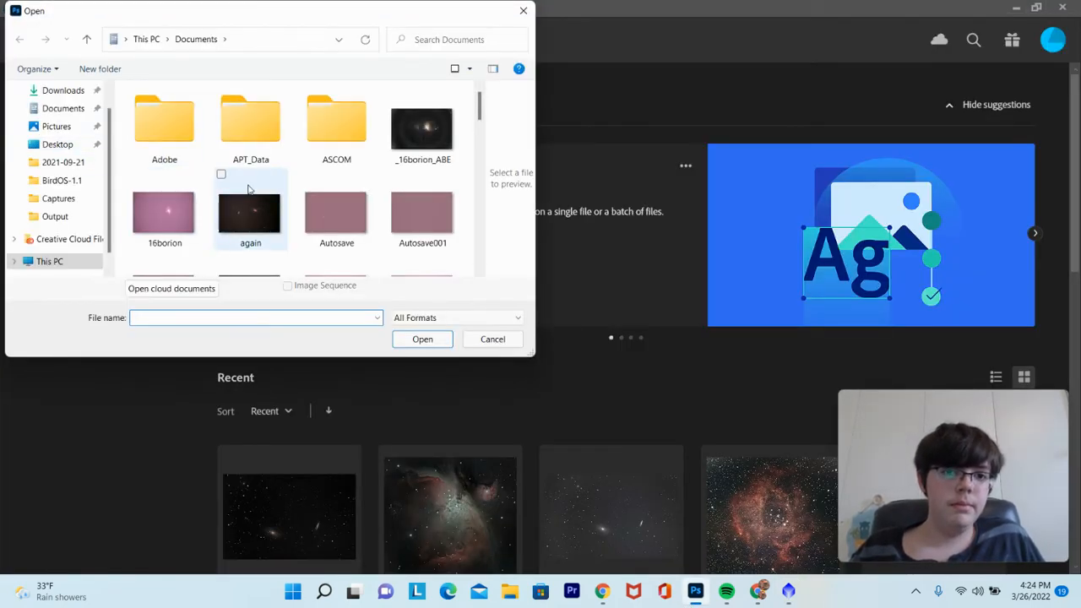
scroll(249, 190, down, 5)
scroll(249, 189, down, 10)
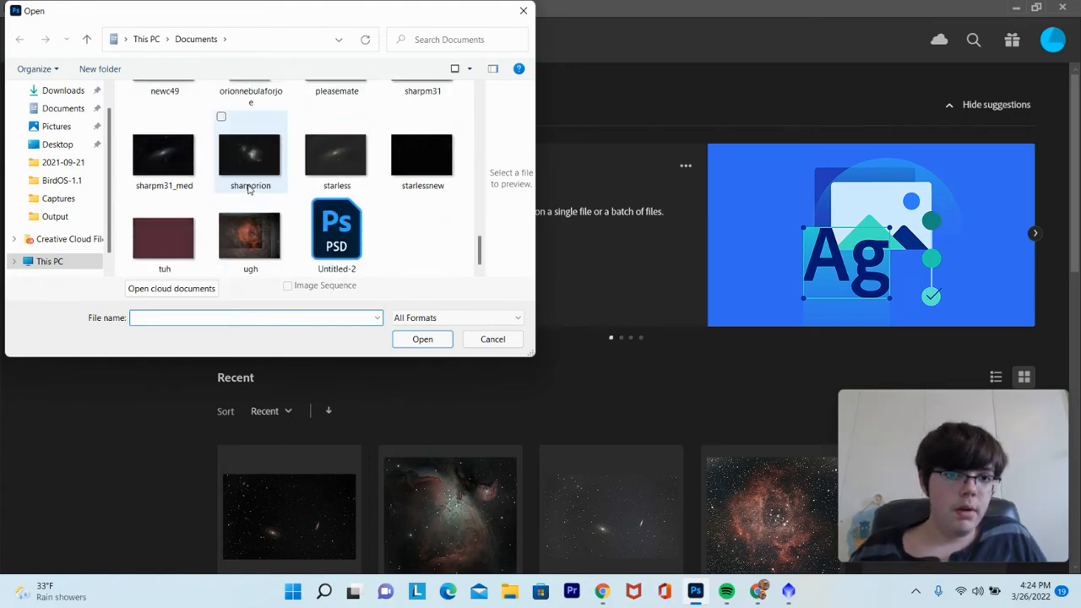
double_click(246, 98)
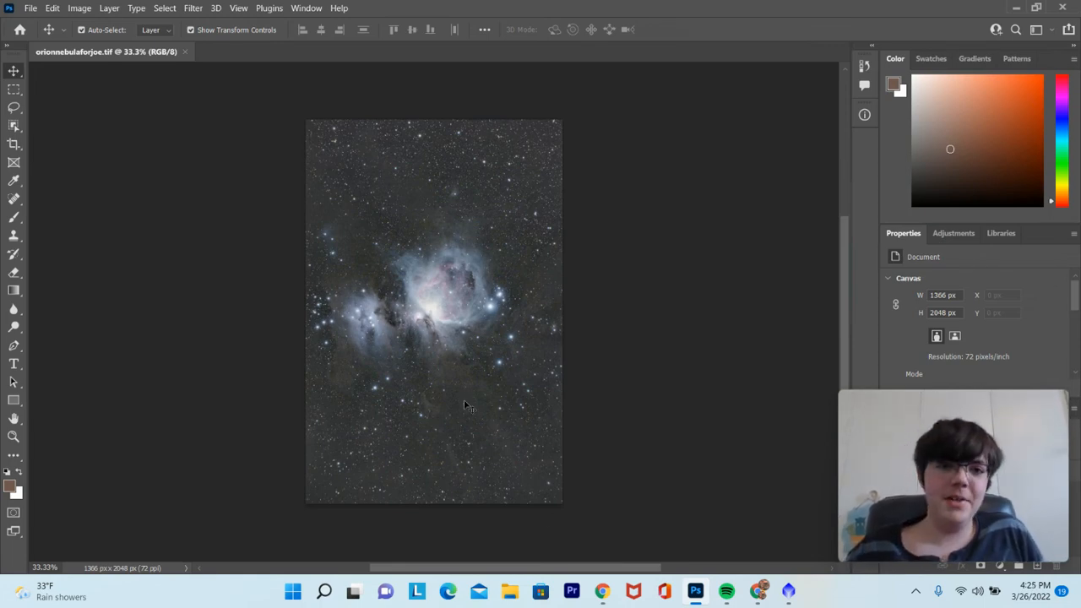
Open the Camera Raw Filter and set Color Noise Reduction to 100 and Sharpening to 44 in the Detail settings.
click(193, 8)
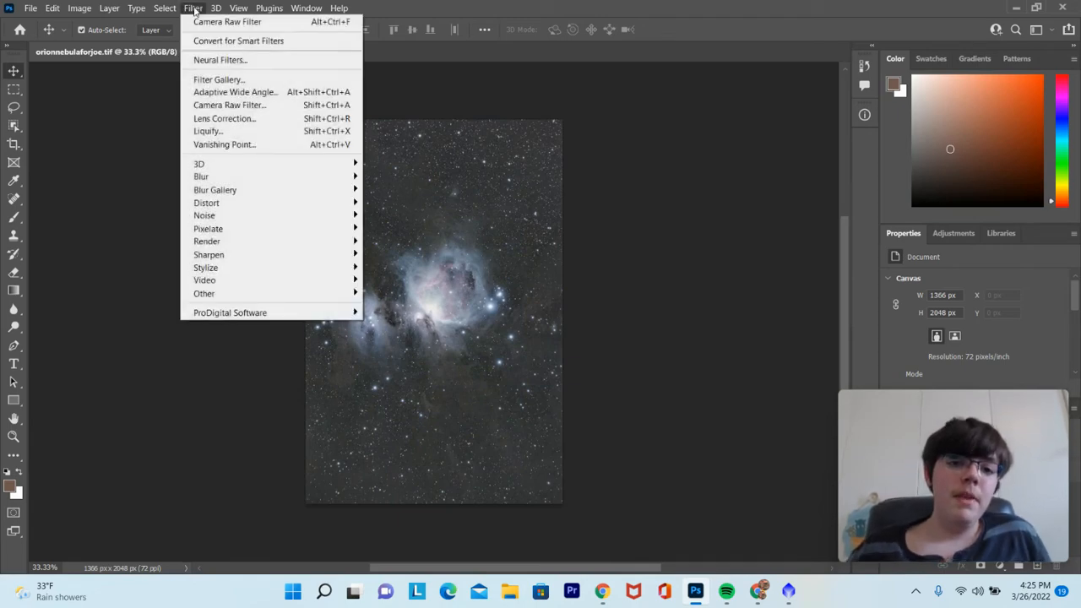
click(193, 8)
click(192, 8)
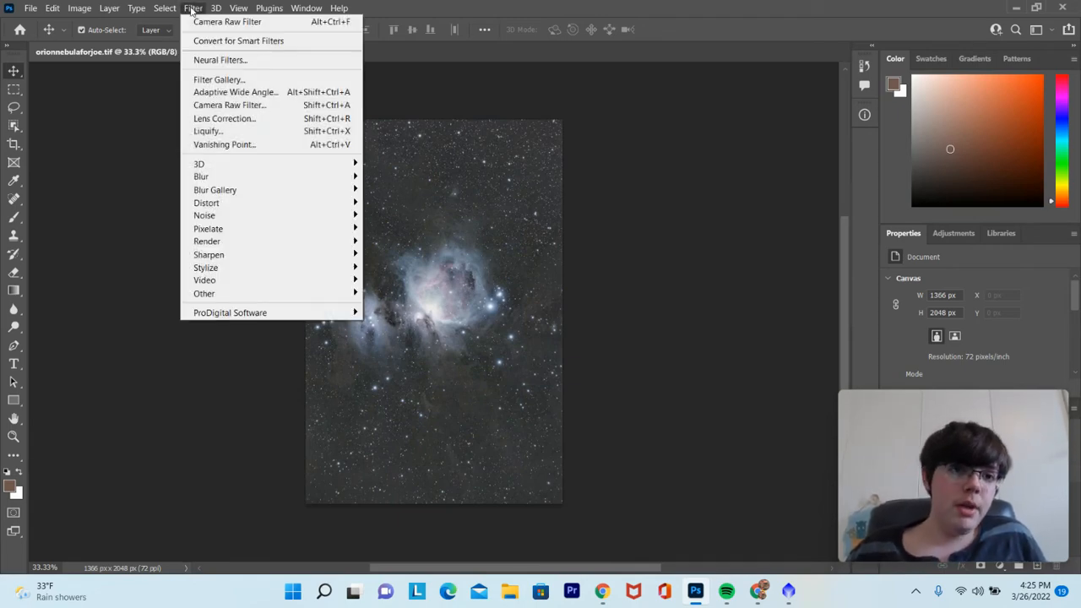
click(243, 108)
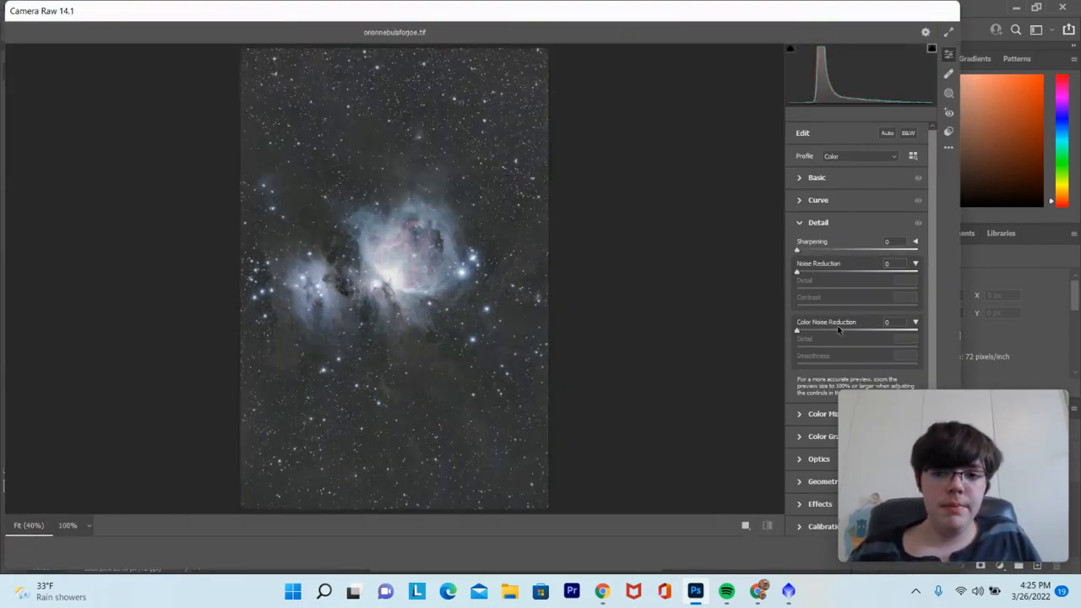
drag(839, 330, 985, 343)
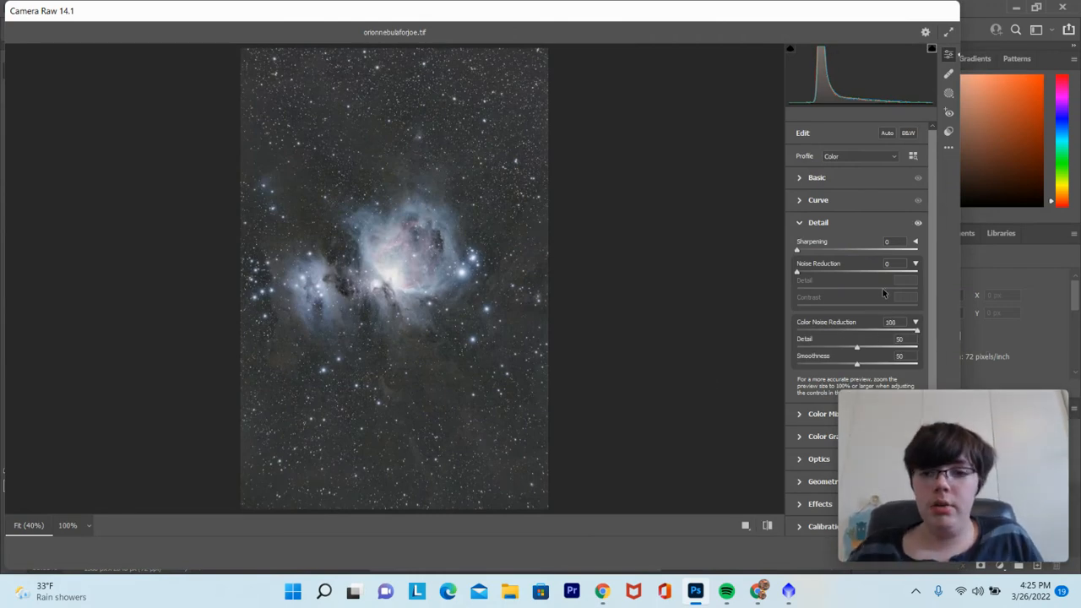
drag(824, 251, 833, 254)
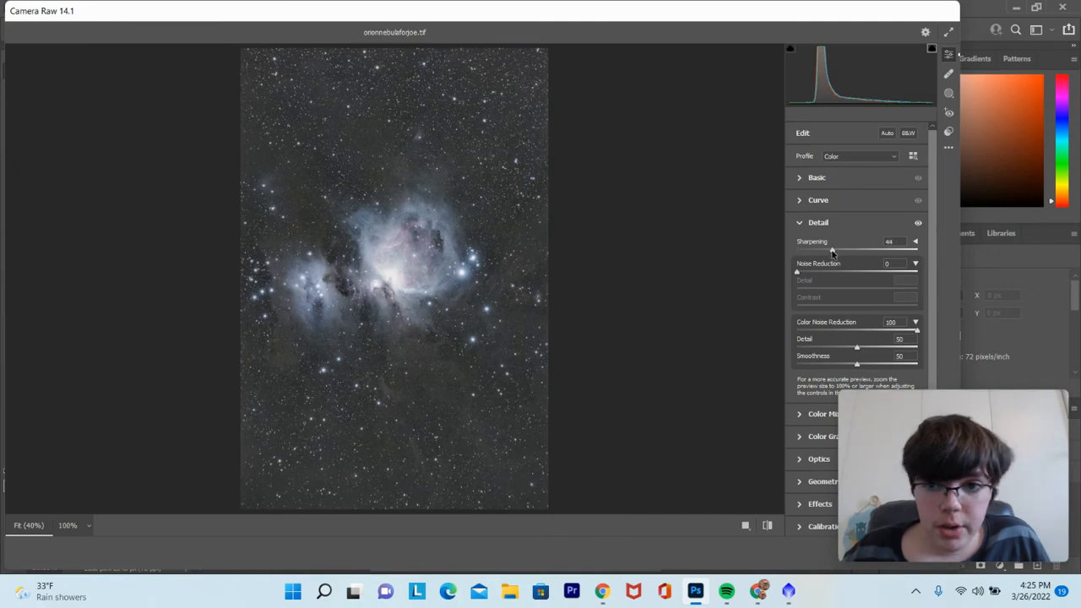
Set Sharpening to 25 in the Detail settings and Clarity to +17 in the Basic settings.
mouse_move(834, 254)
mouse_down()
mouse_move(778, 253)
mouse_move(816, 254)
mouse_up()
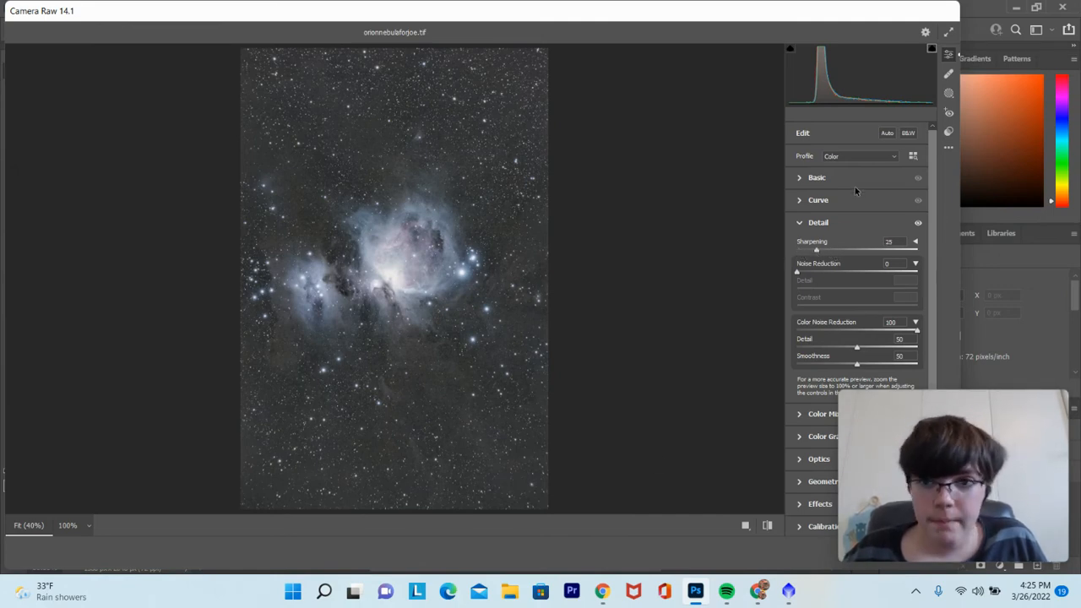
click(800, 178)
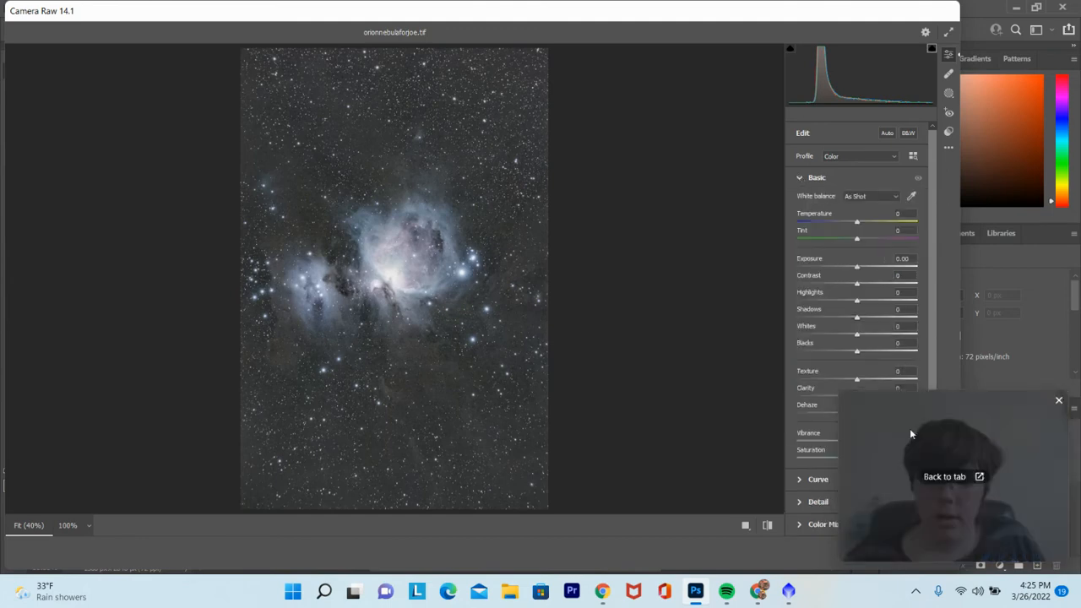
mouse_move(963, 390)
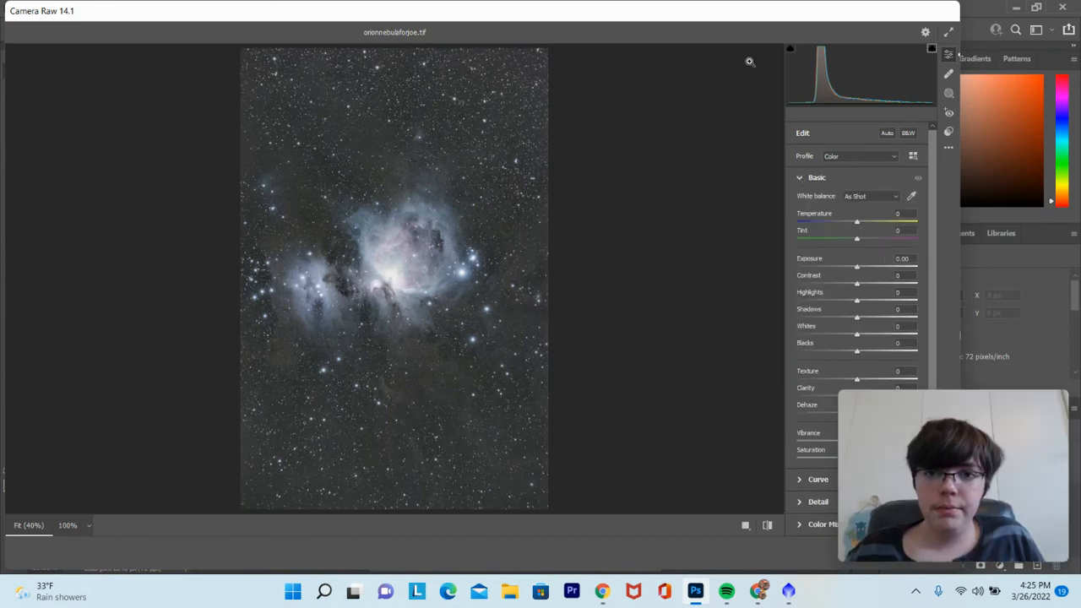
drag(728, 20, 661, 21)
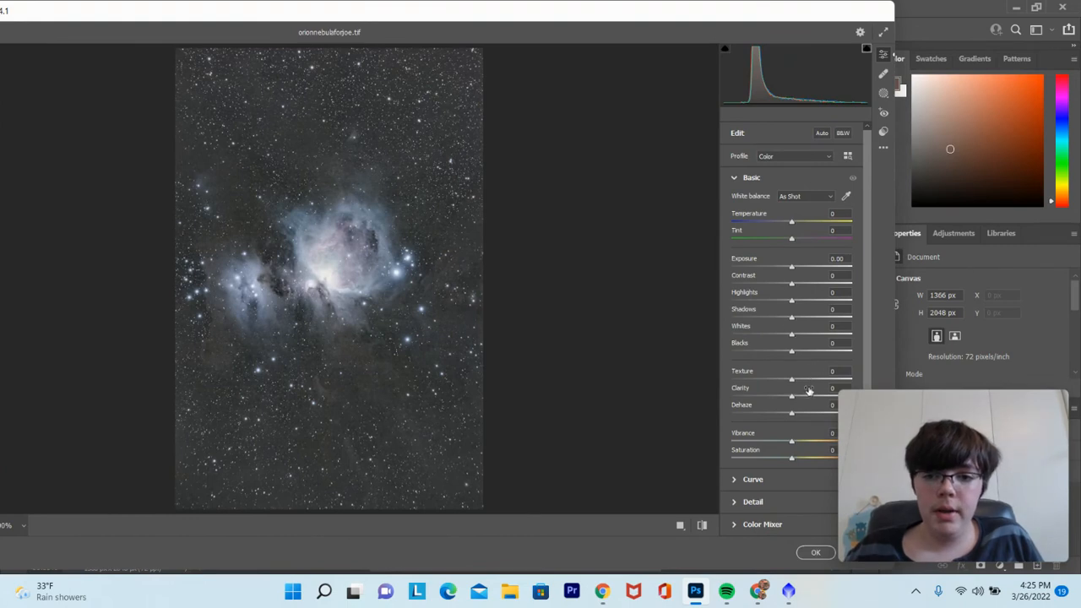
mouse_move(791, 396)
mouse_down()
mouse_move(816, 398)
mouse_move(793, 402)
mouse_move(806, 405)
mouse_up()
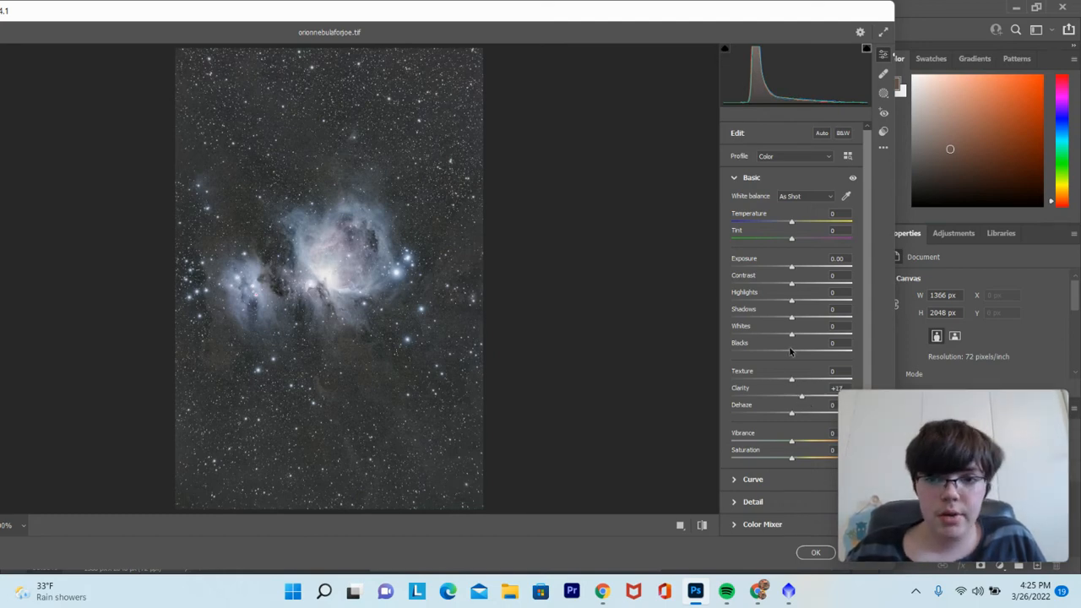
Set Whites and Shadows to -100, raise Saturation slightly, and apply the Camera Raw Filter.
mouse_move(796, 353)
mouse_down()
mouse_move(863, 357)
mouse_move(791, 355)
mouse_up()
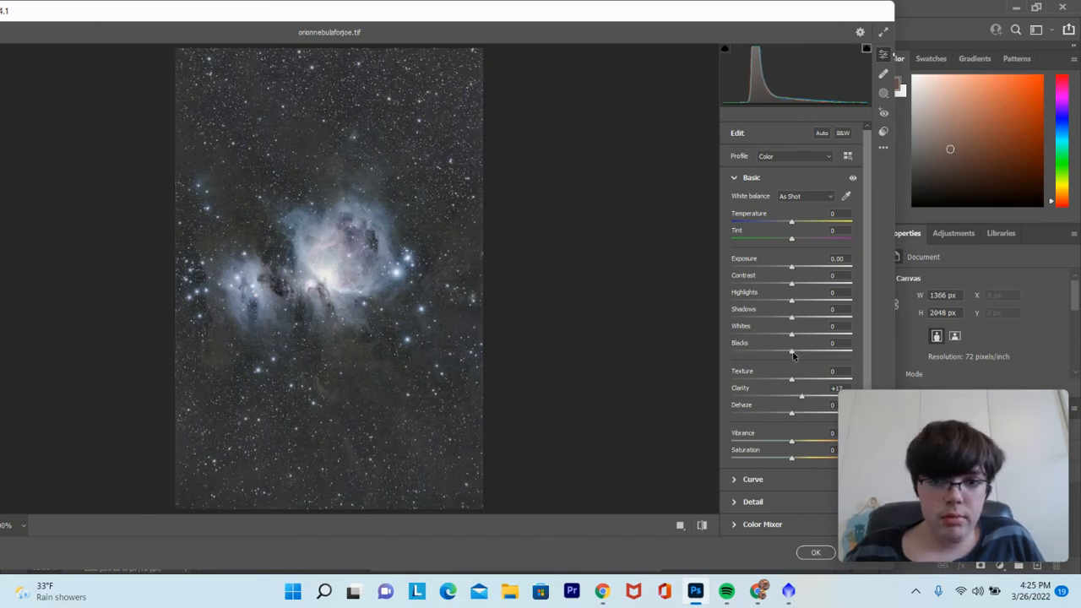
drag(784, 336, 712, 328)
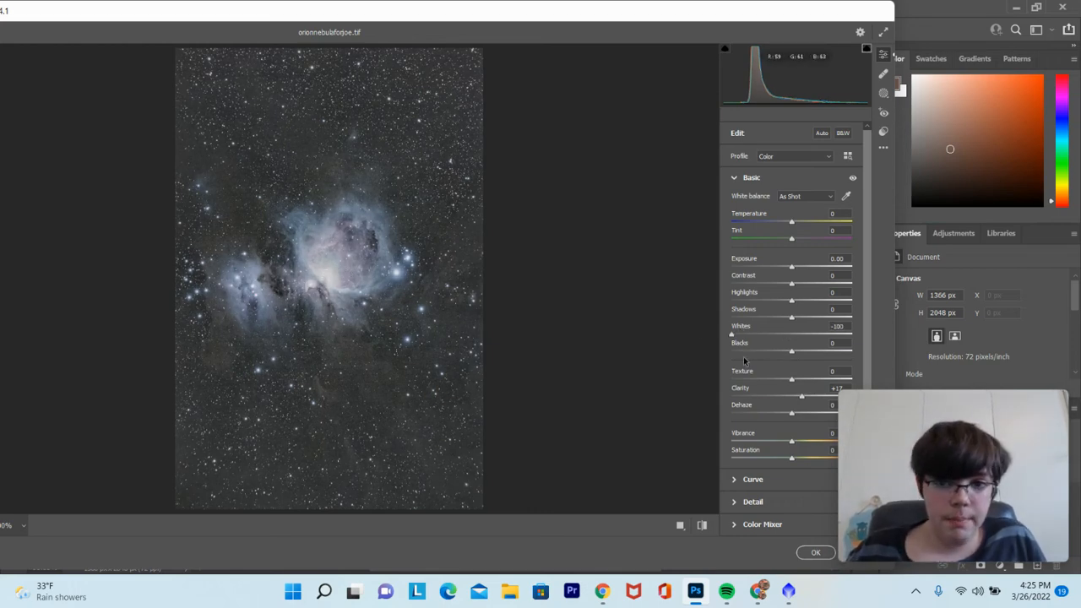
drag(794, 320, 730, 318)
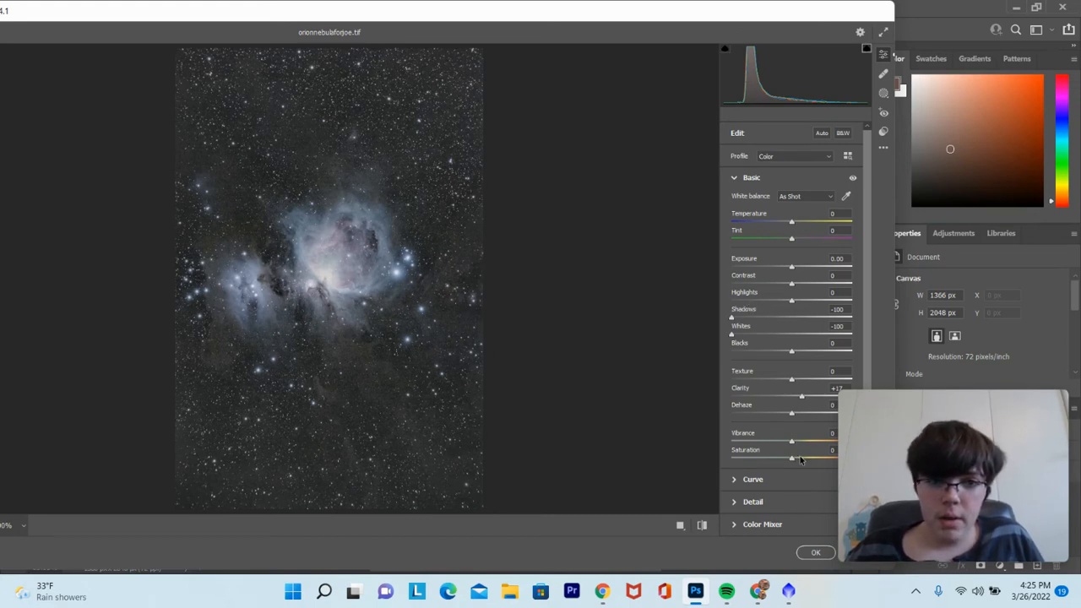
drag(792, 458, 800, 461)
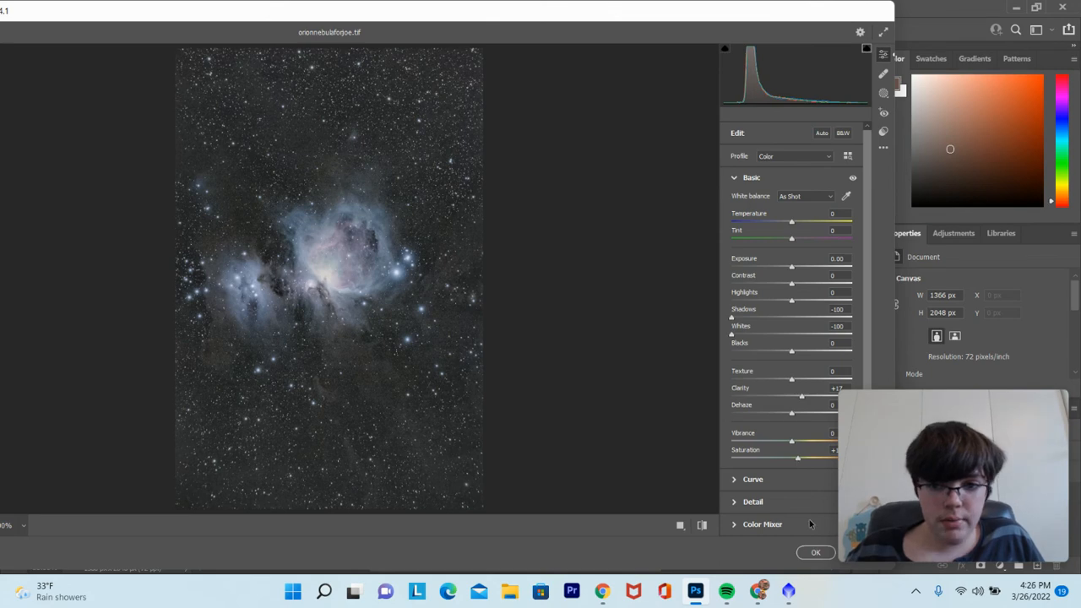
click(815, 551)
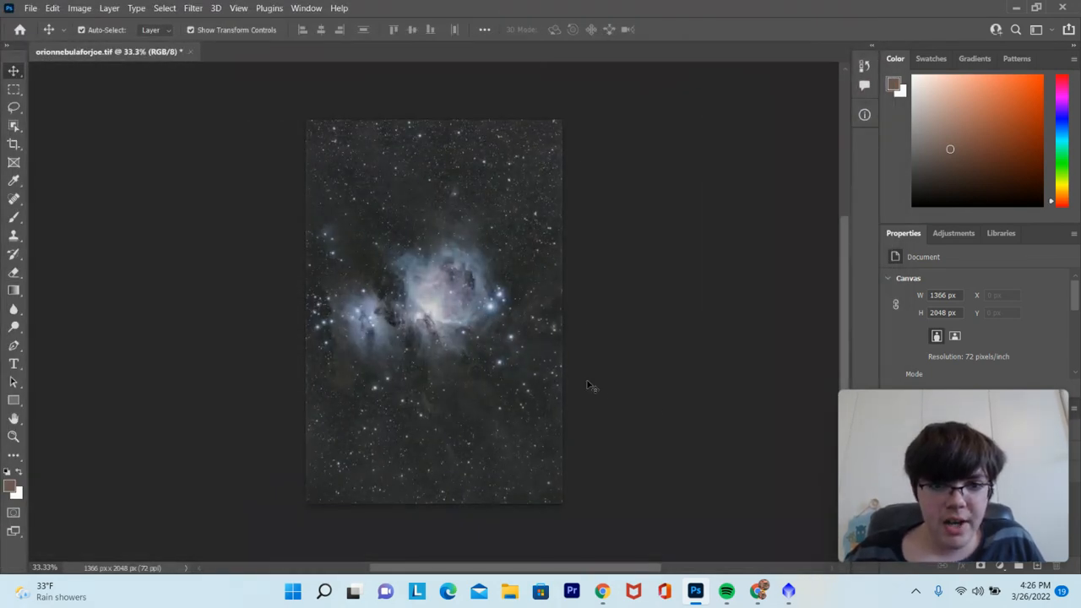
Apply a Levels adjustment to the nebula image with the RGB black input level set to 2.
key(ctrl+plus)
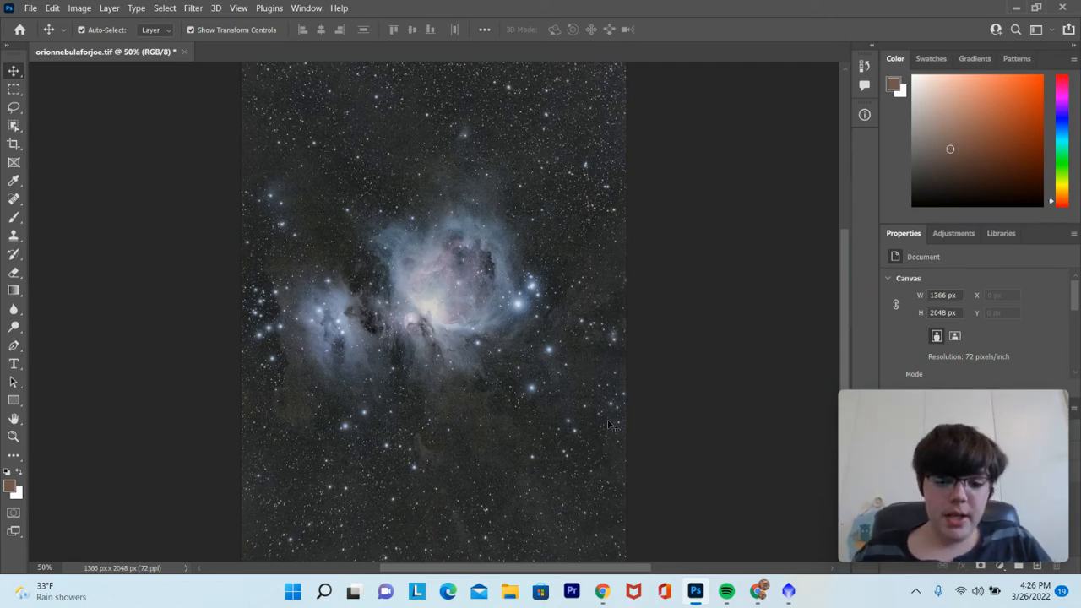
key(ctrl+l)
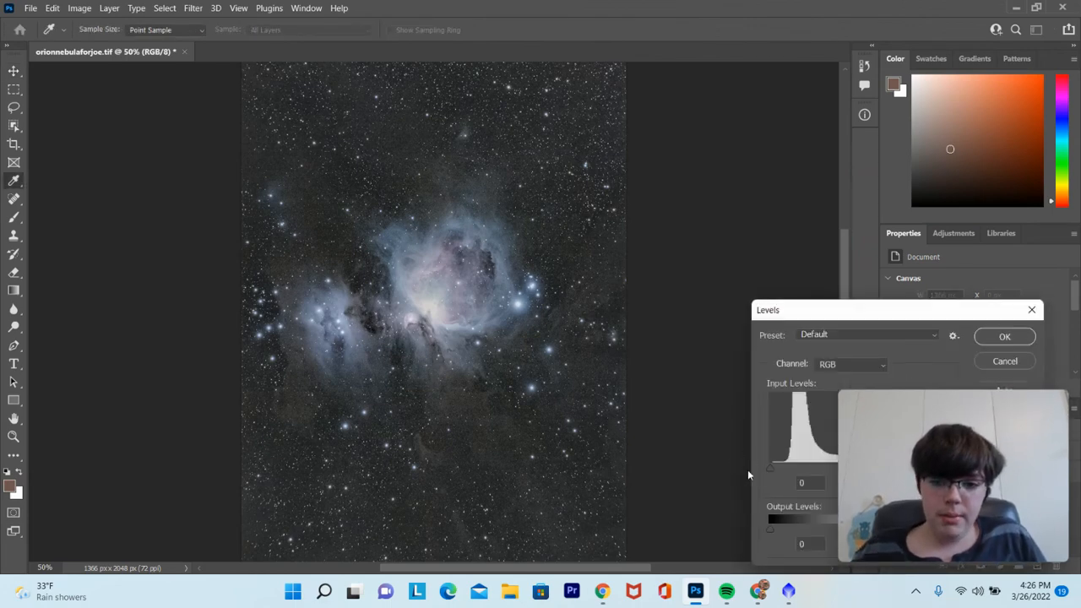
drag(771, 469, 771, 470)
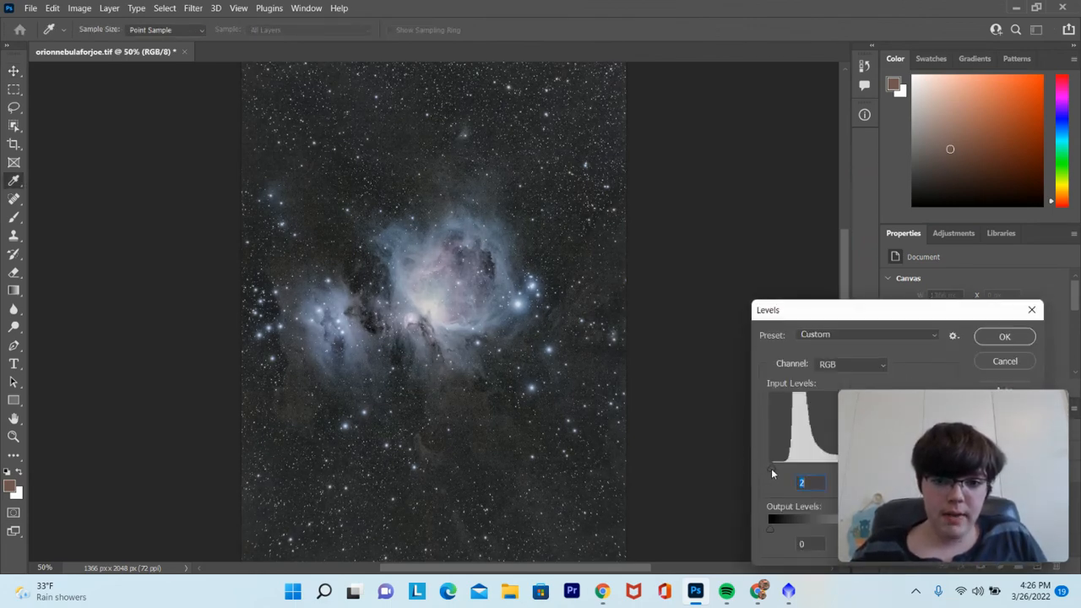
click(987, 338)
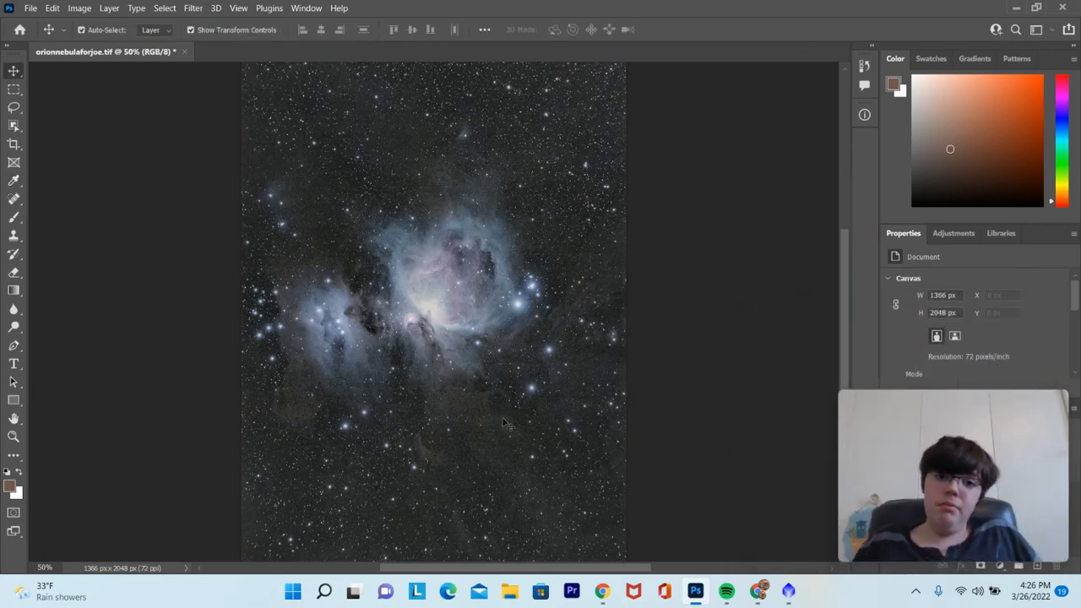
key(ctrl+s)
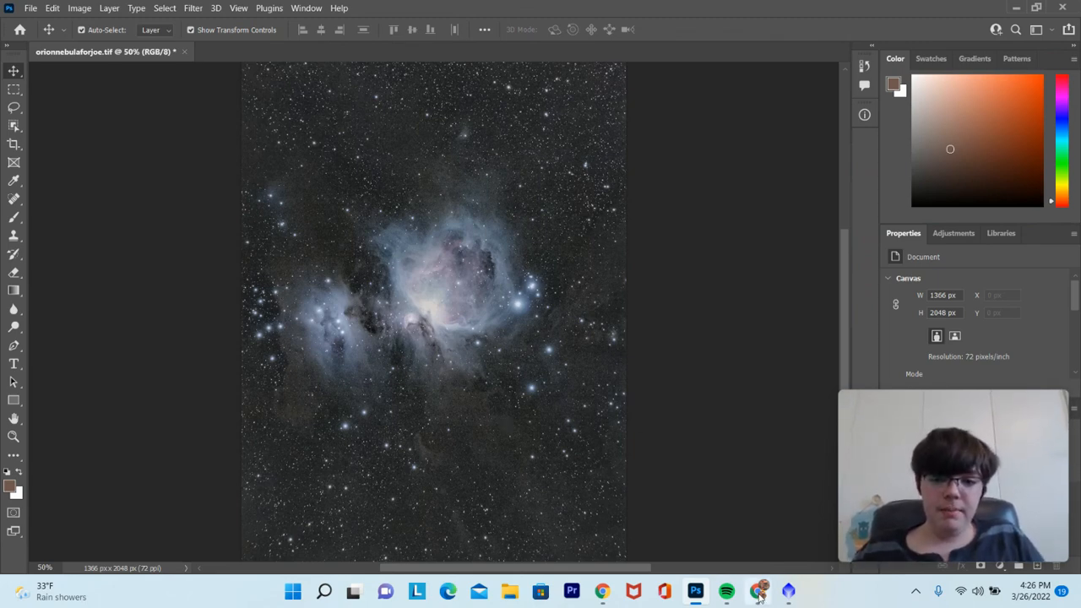
mouse_move(759, 596)
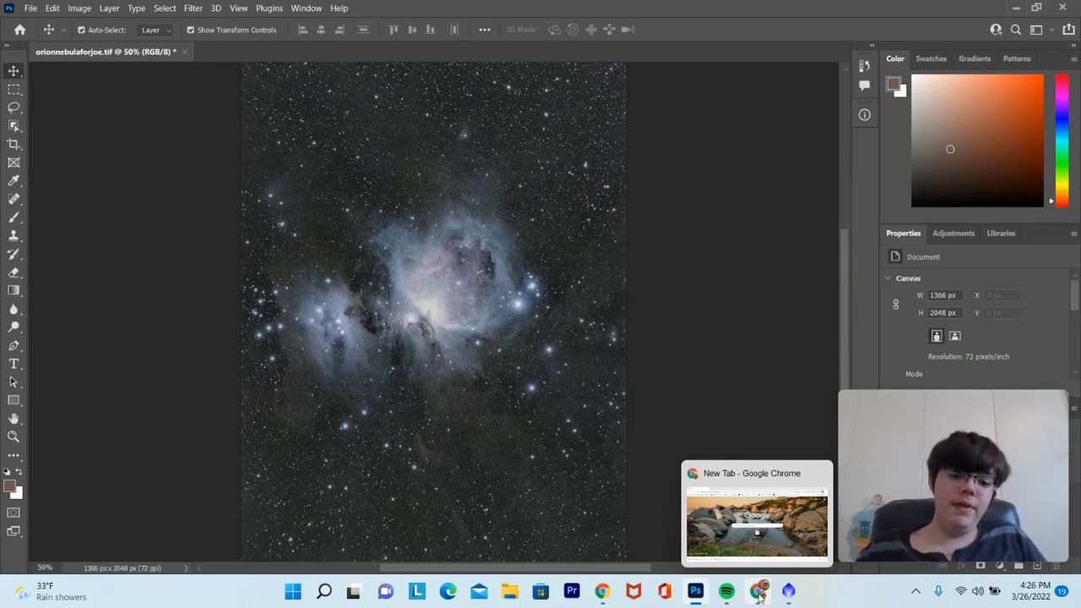
click(759, 597)
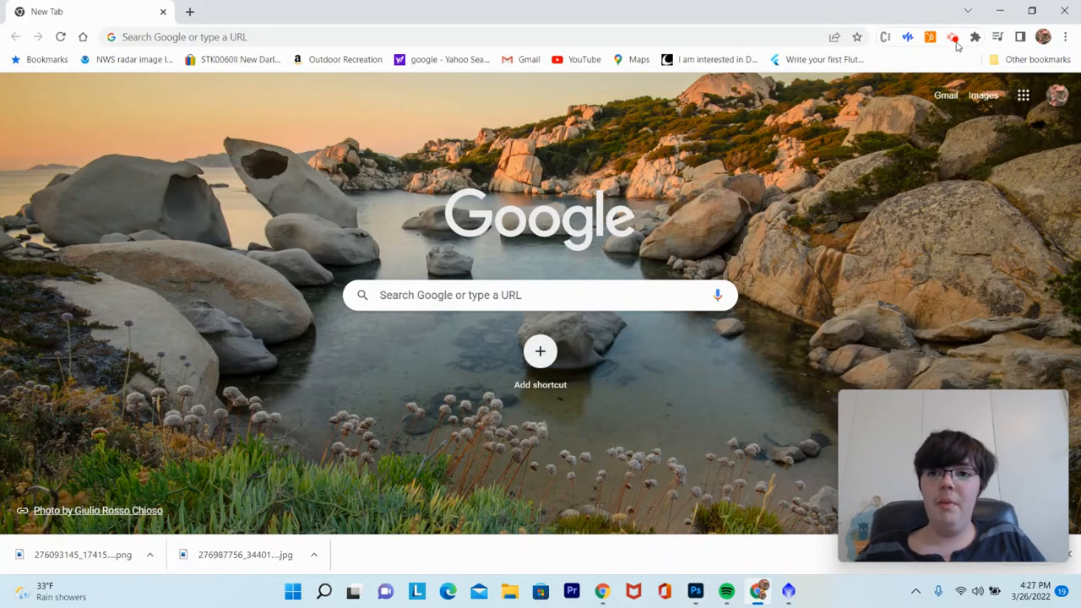